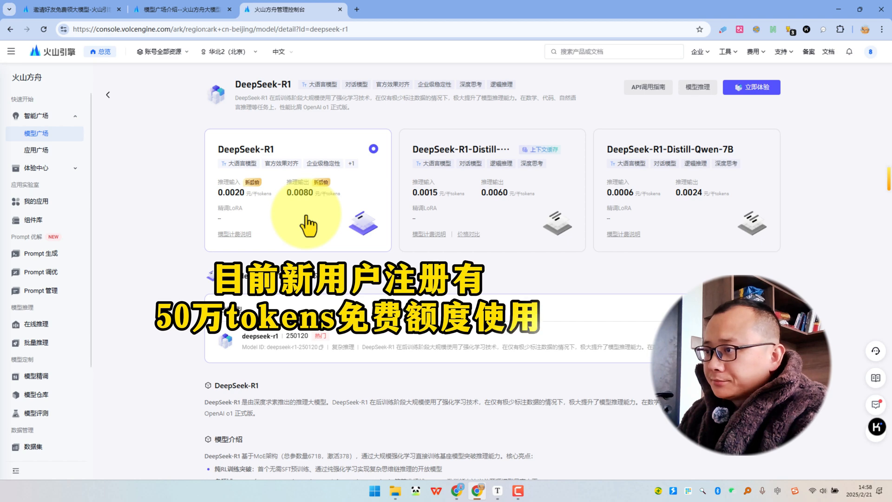
Start a new custom inference endpoint from the DeepSeek-R1 model page and name it threelionsfather.
click(700, 92)
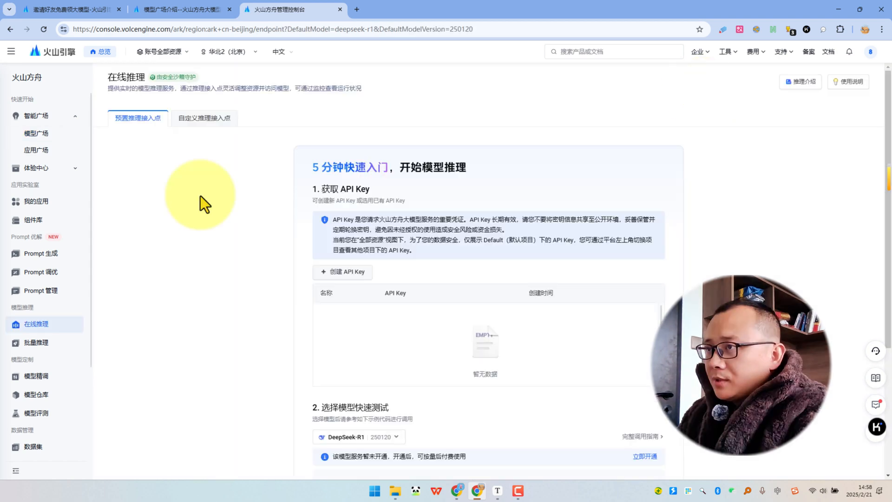
click(197, 134)
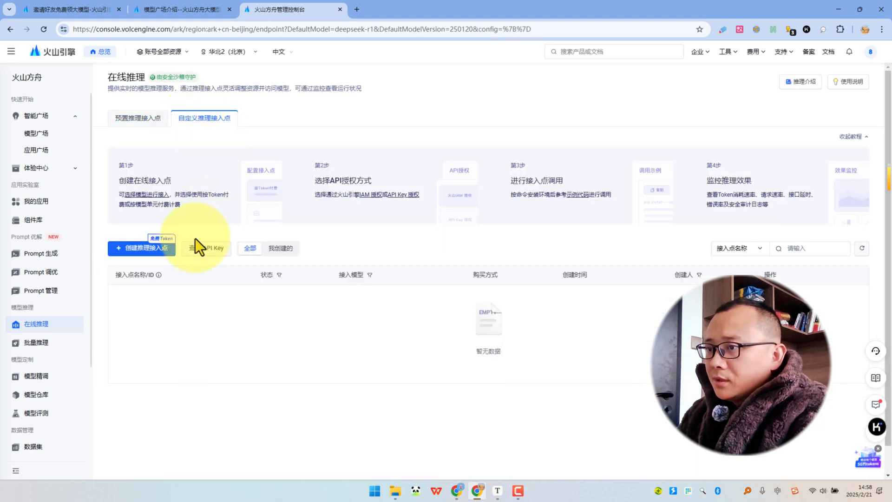
click(135, 251)
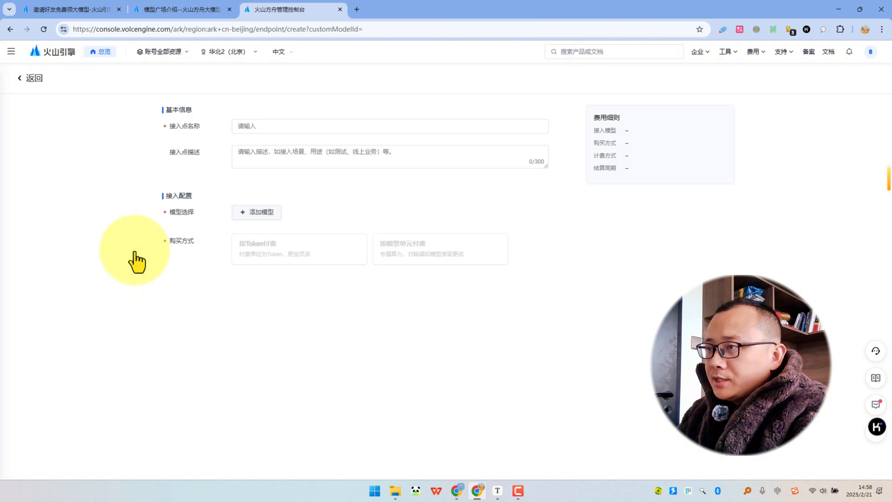
click(252, 128)
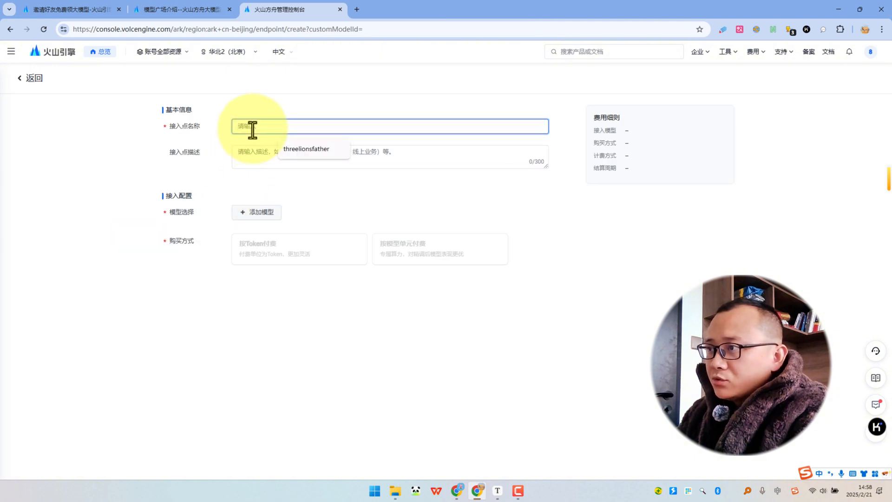
click(295, 149)
click(264, 191)
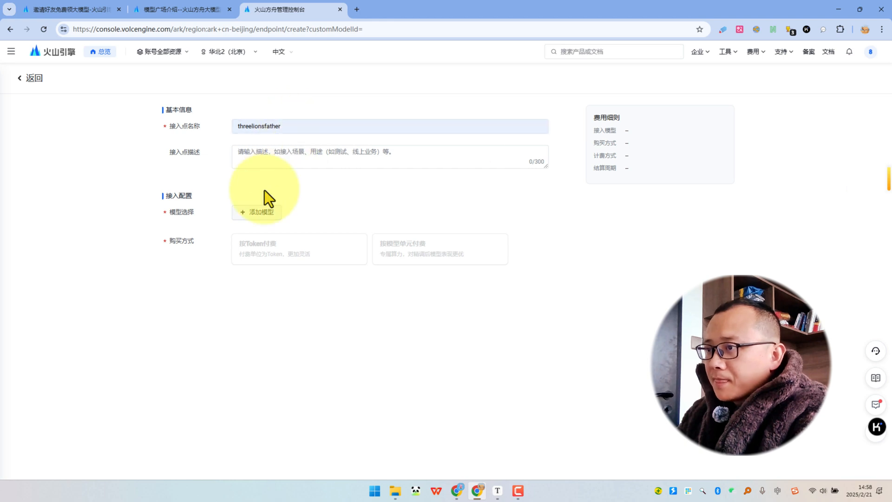
Add DeepSeek-R1 version 250120 from the model marketplace as the endpoint's model.
click(256, 213)
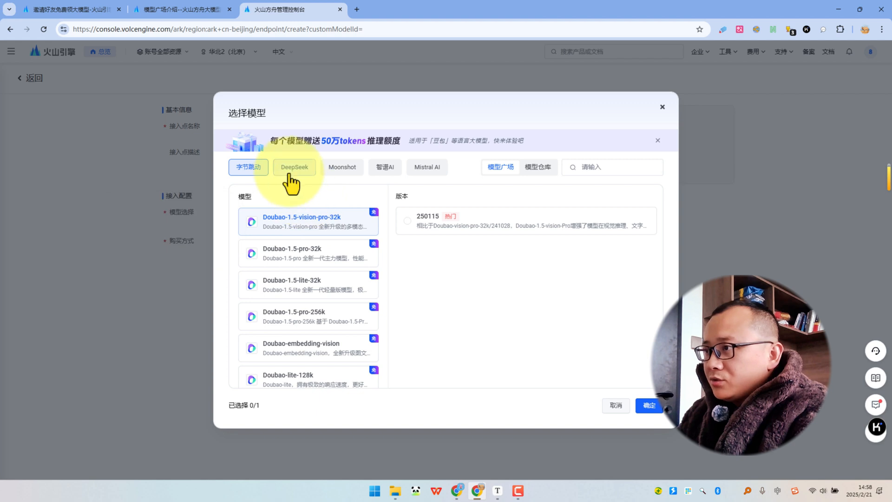
click(294, 168)
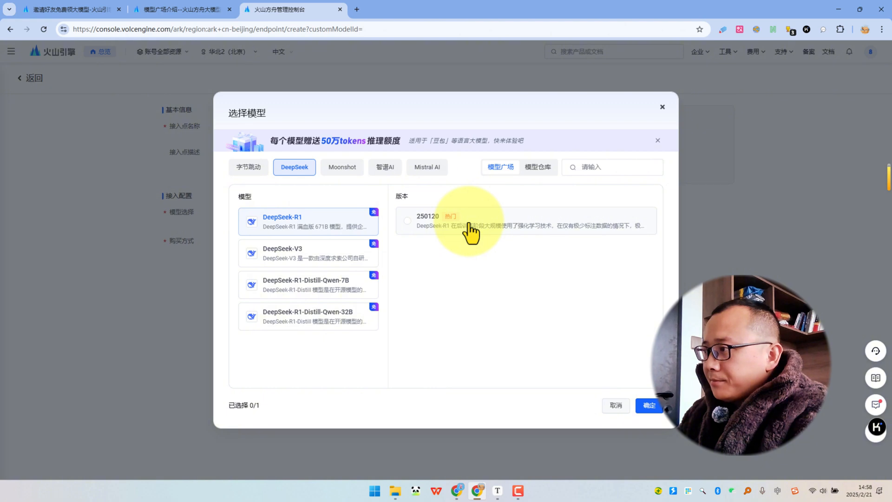
click(647, 407)
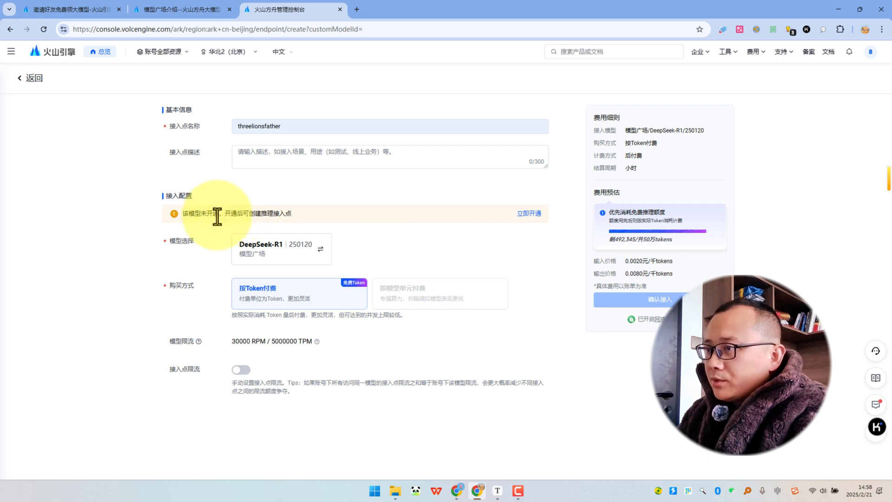
Activate the DeepSeek-R1 service, passing individual verification by WeChat/Douyin face scan, using available vouchers and accepting the agreements.
click(532, 214)
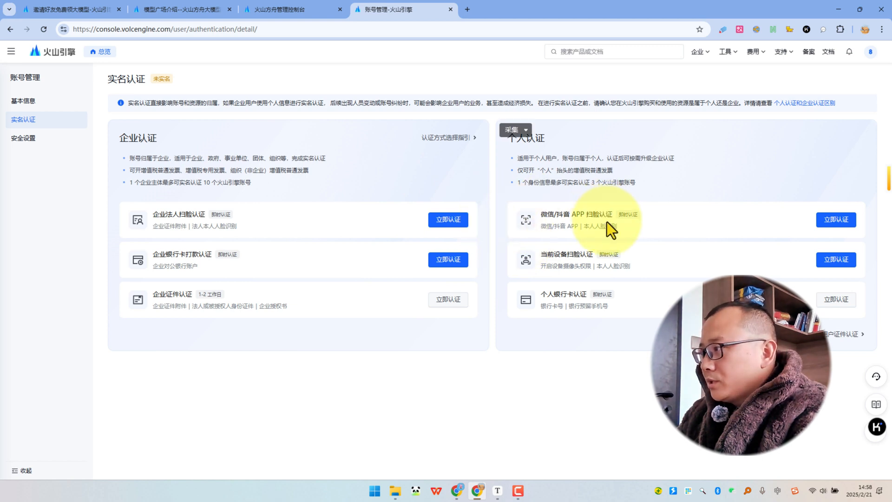
click(571, 213)
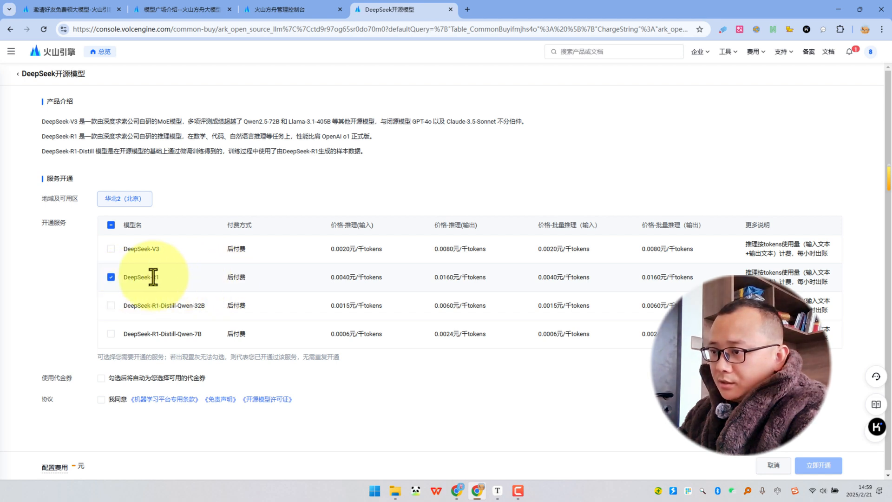
click(101, 377)
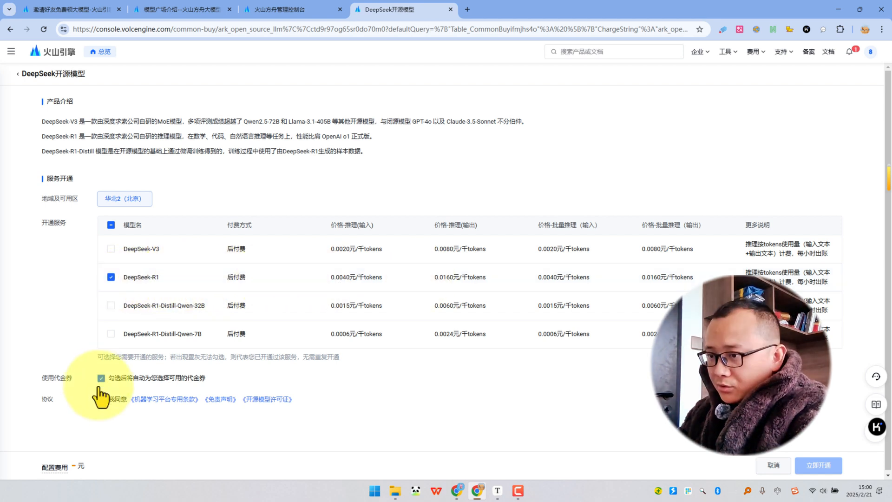
click(101, 399)
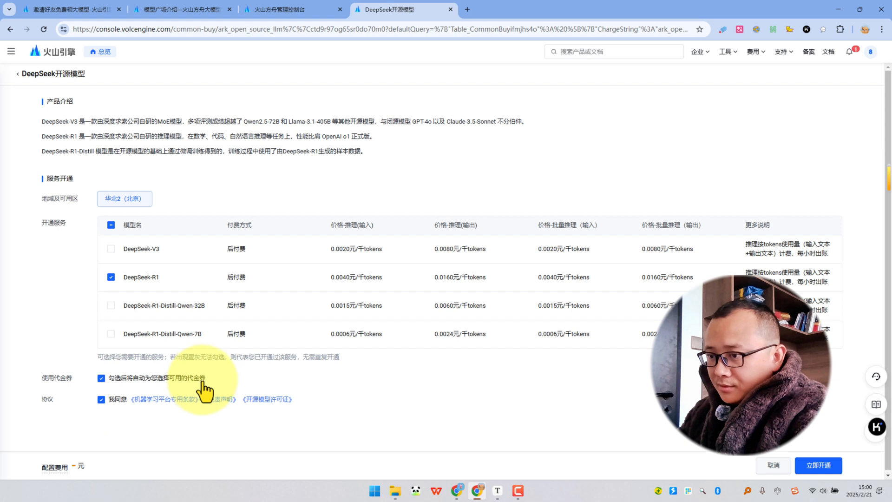
scroll(202, 382, down, 1)
click(818, 463)
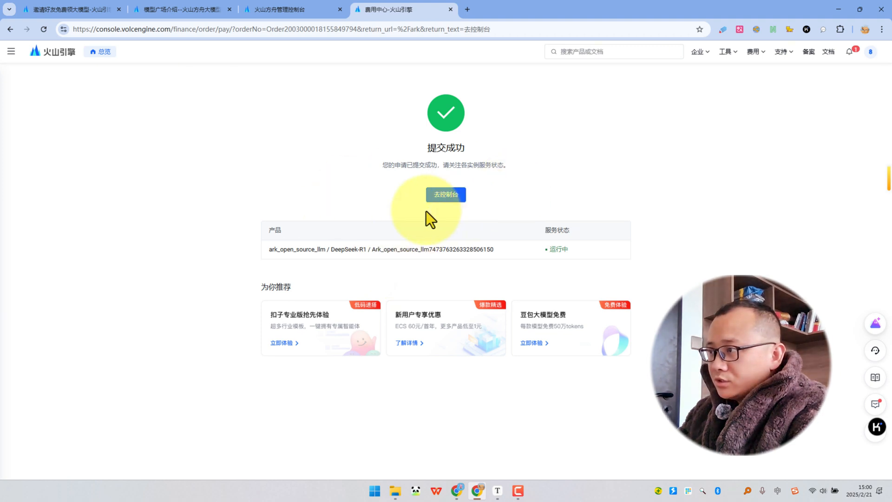
Return to online inference in the console and start a fresh inference endpoint named threelionsfather.
click(430, 196)
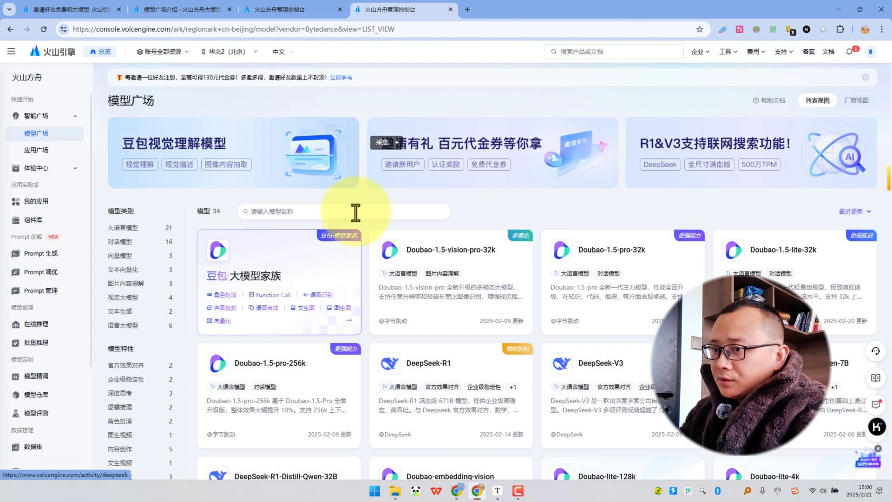
click(41, 331)
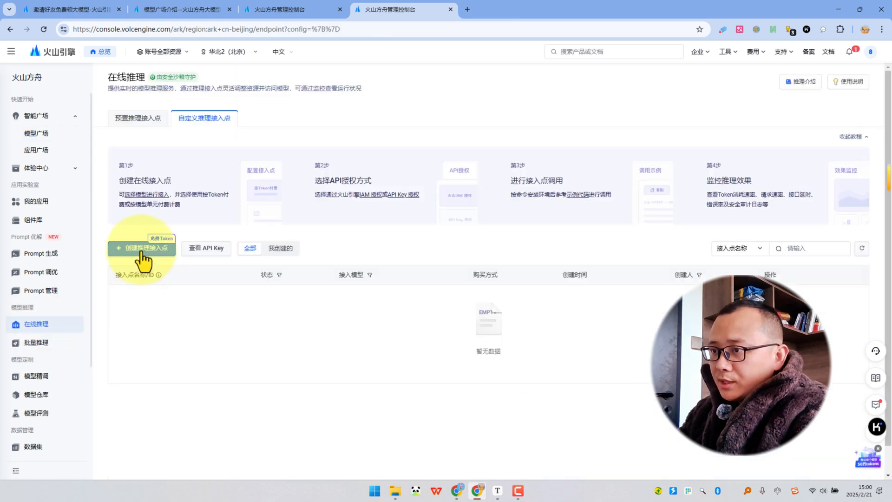
click(142, 250)
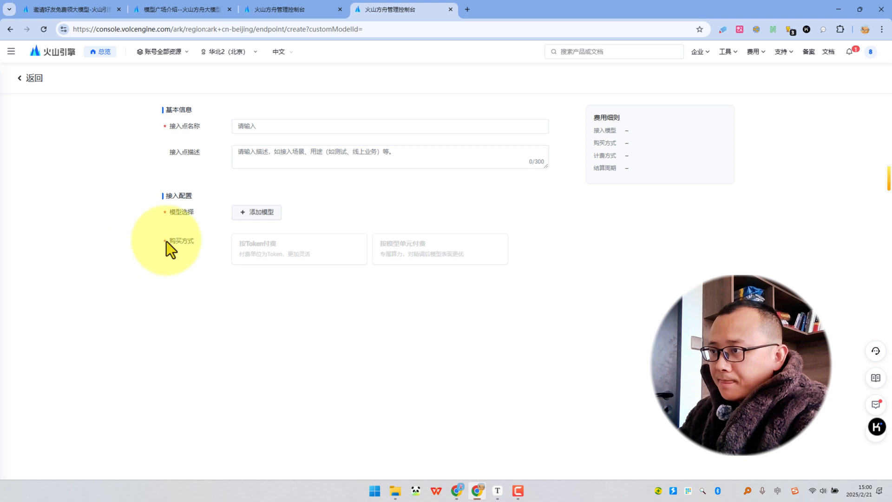
click(255, 127)
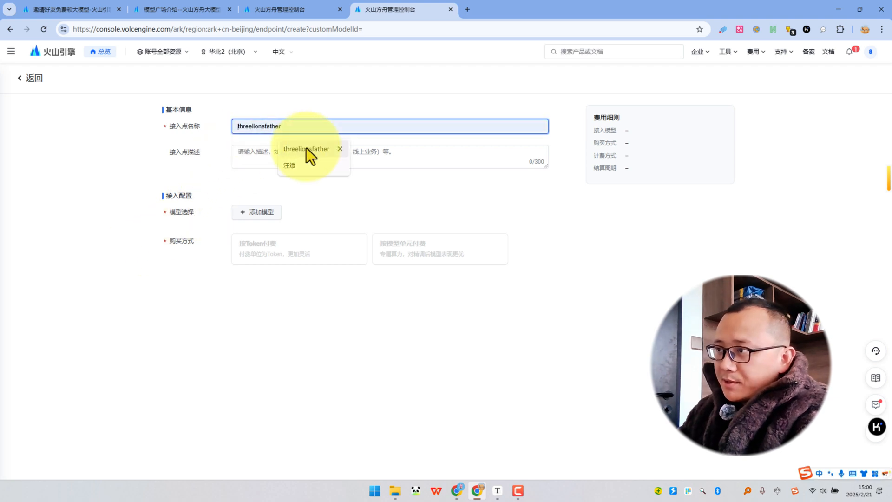
click(305, 147)
Set the new endpoint's model to DeepSeek-R1, version 250120, from the DeepSeek models.
click(255, 214)
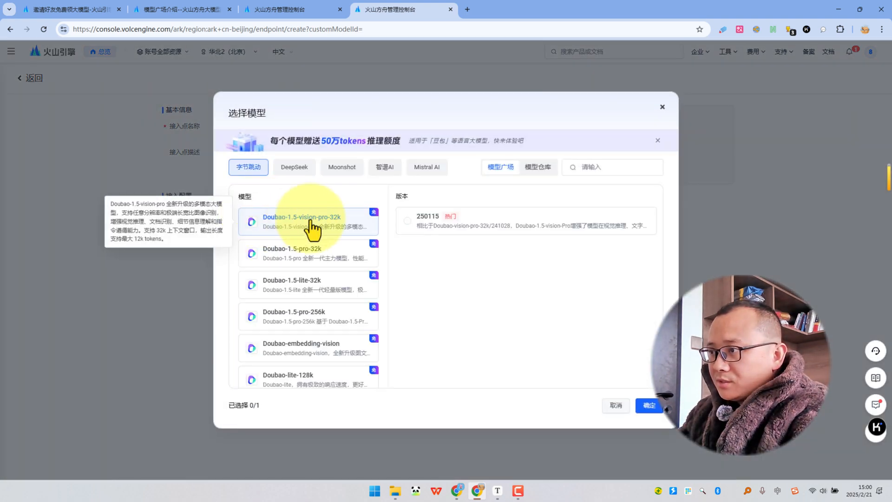
click(291, 168)
click(299, 228)
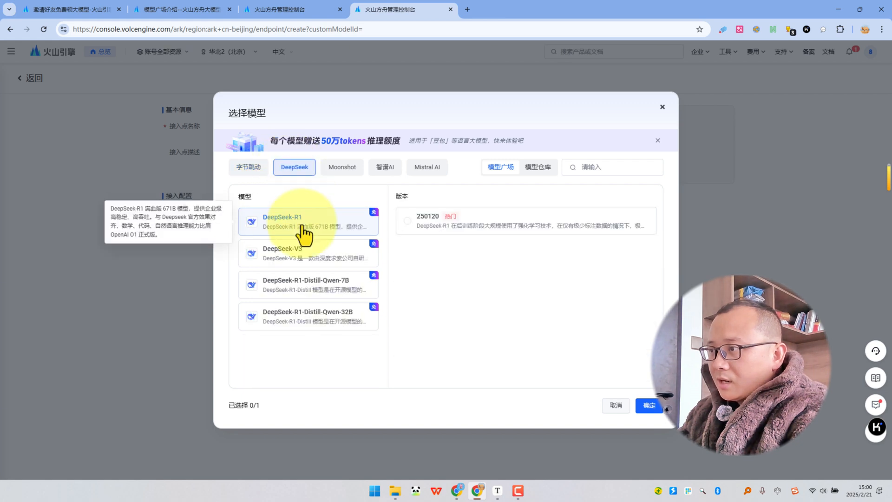
click(431, 228)
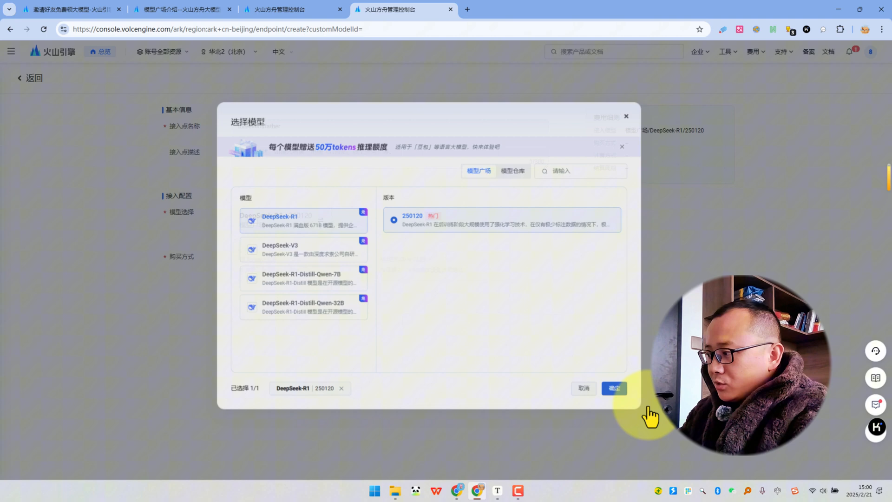
click(649, 405)
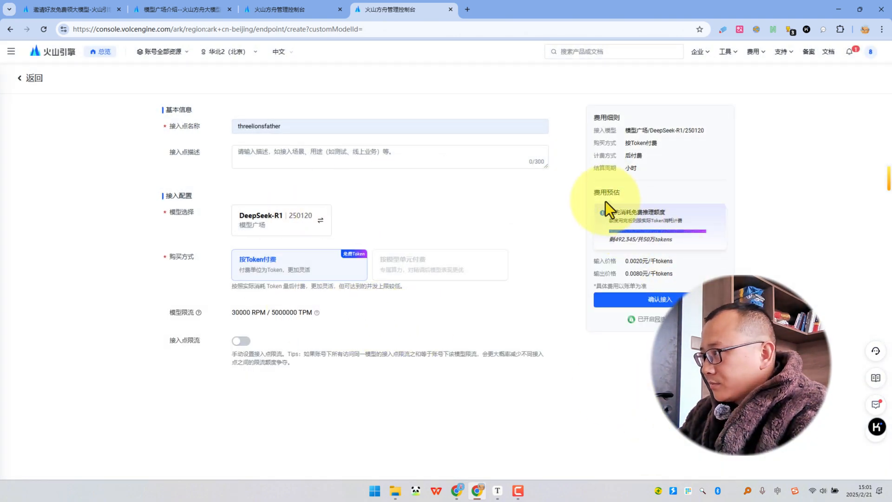
Review the cost estimate and free token quota, and confirm creation of the token-billed endpoint.
drag(593, 192, 623, 193)
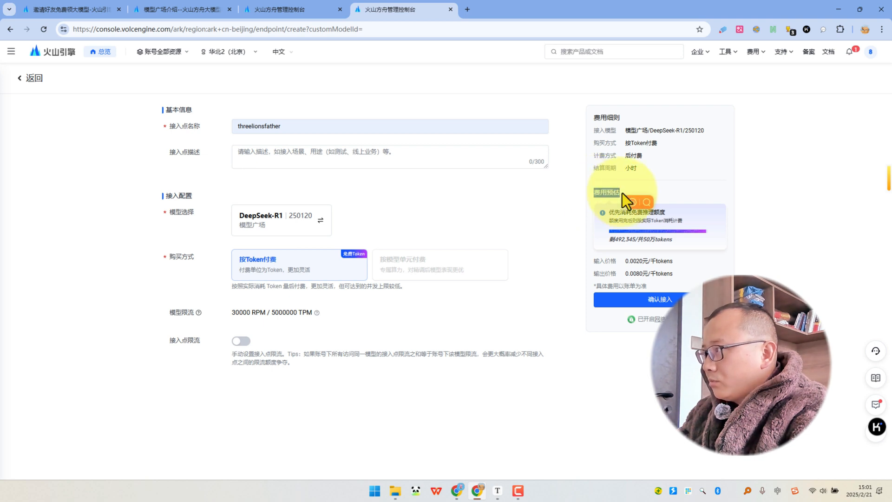
click(759, 191)
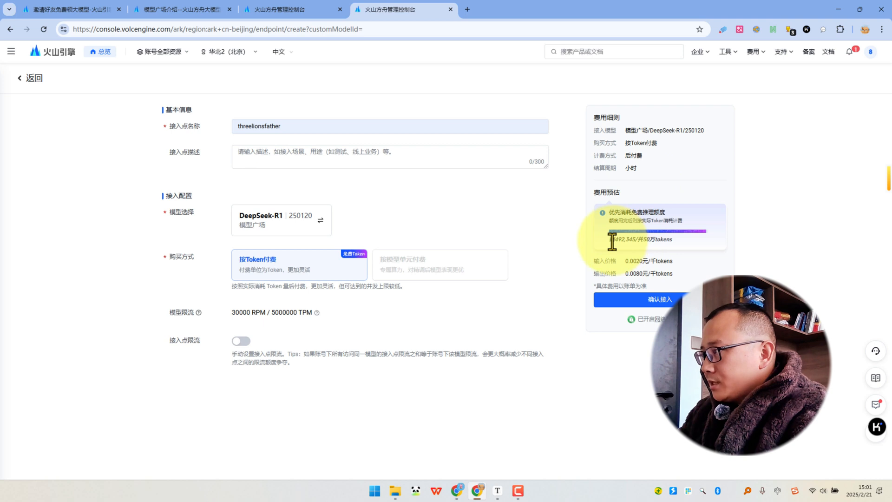
drag(609, 241, 665, 240)
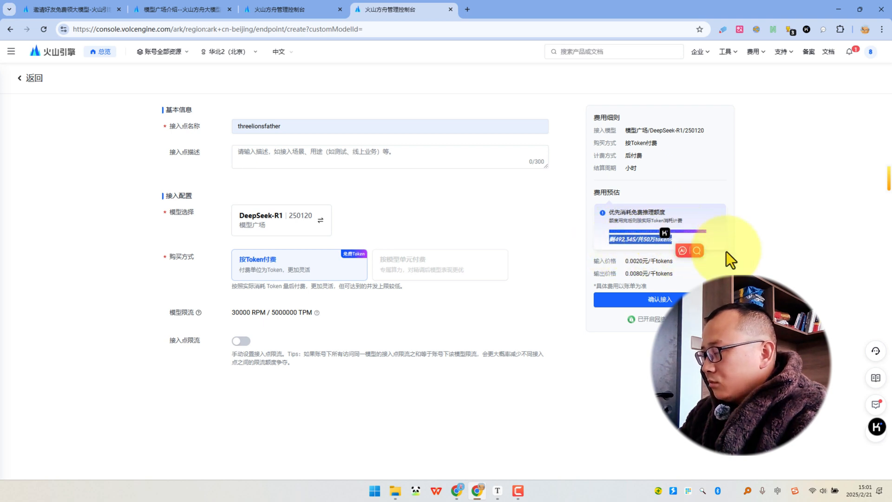
click(757, 250)
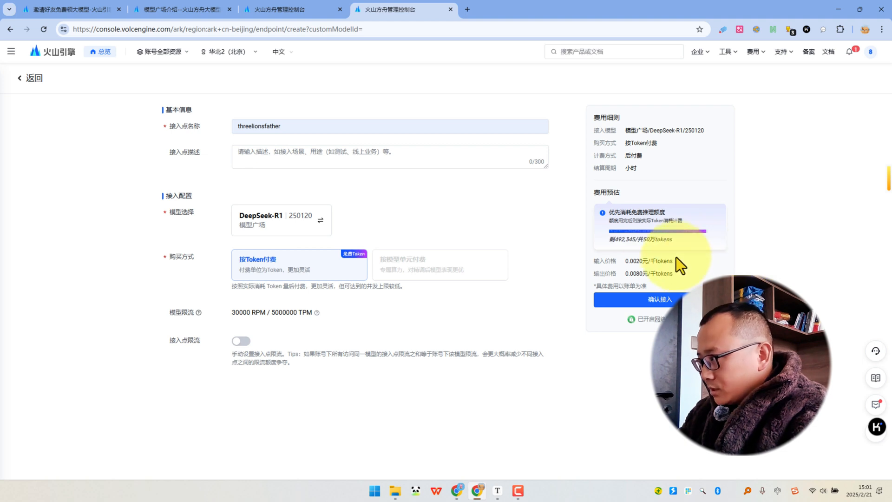
click(657, 300)
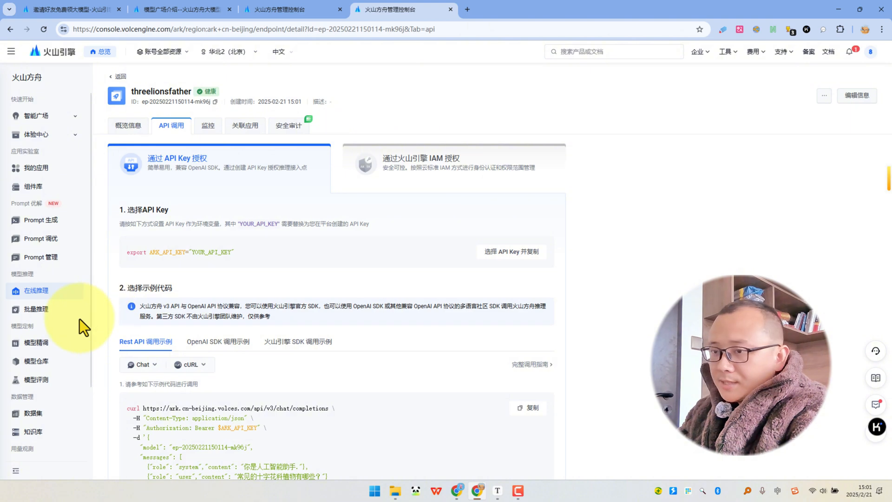
Open the API call page of the threelionsfather endpoint and create an API key under the suggested name.
click(33, 293)
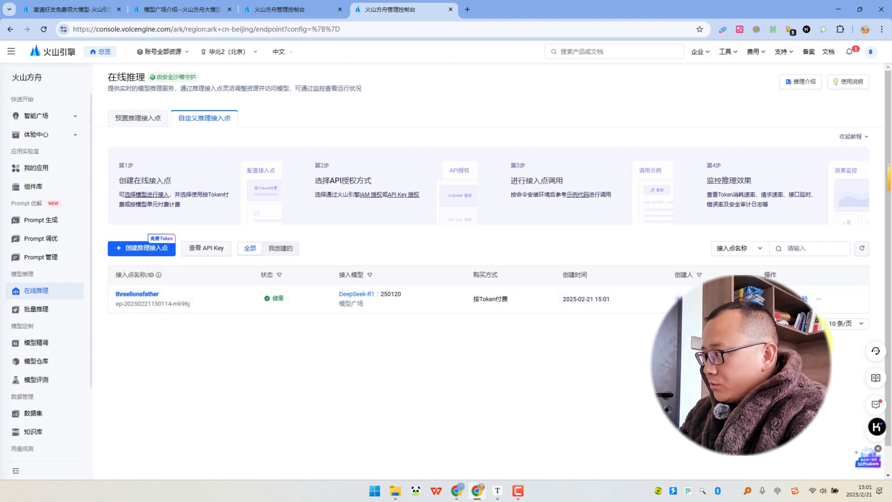
click(777, 298)
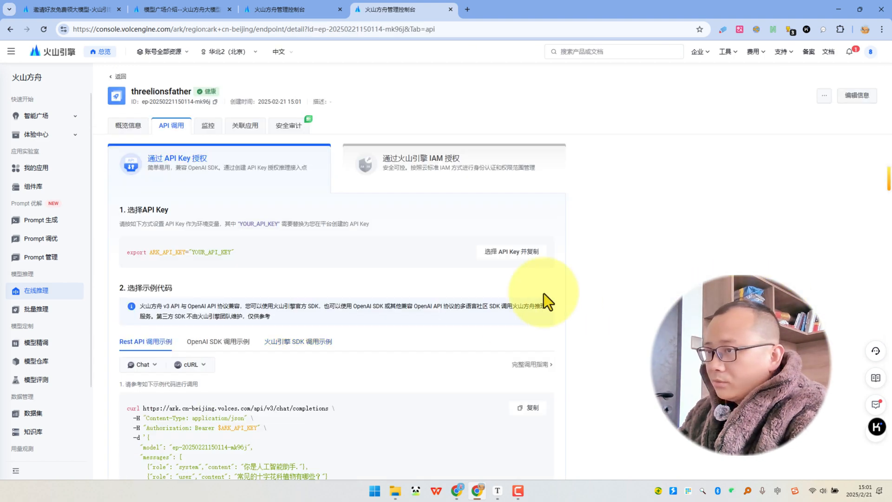
click(494, 256)
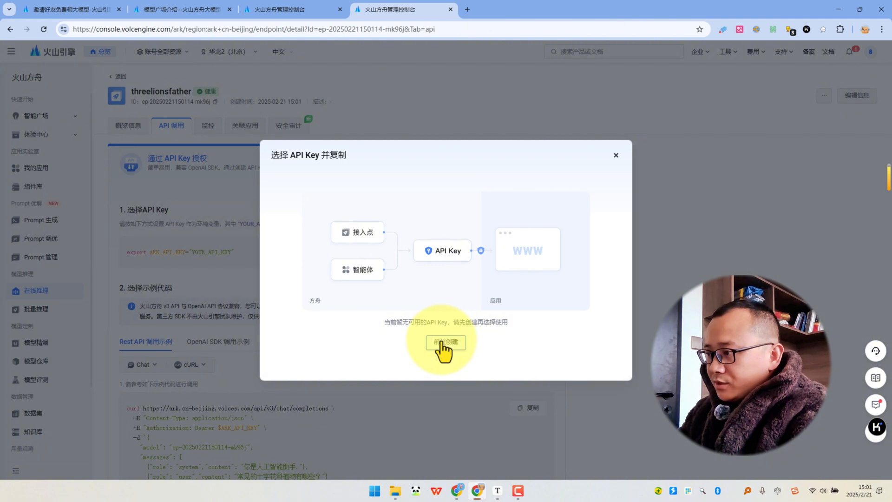
click(440, 345)
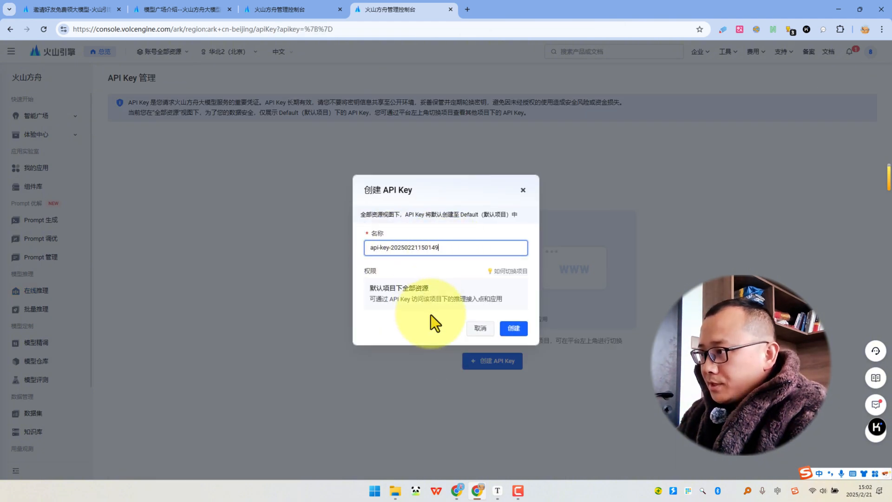
click(512, 331)
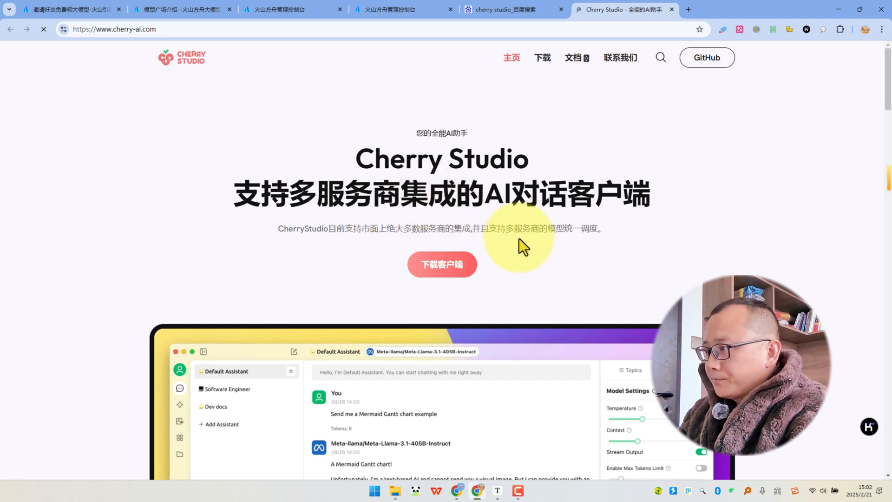
Download the Cherry Studio client from its website and launch the installed Cherry Studio app.
click(439, 264)
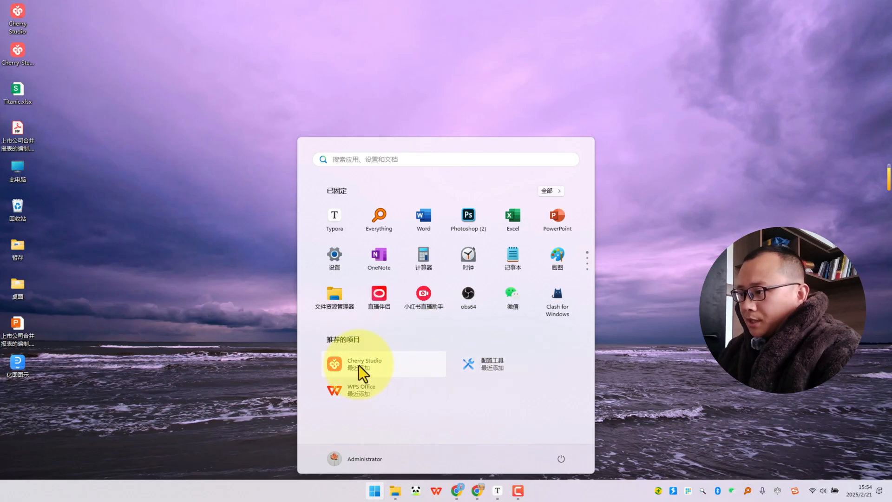
click(362, 369)
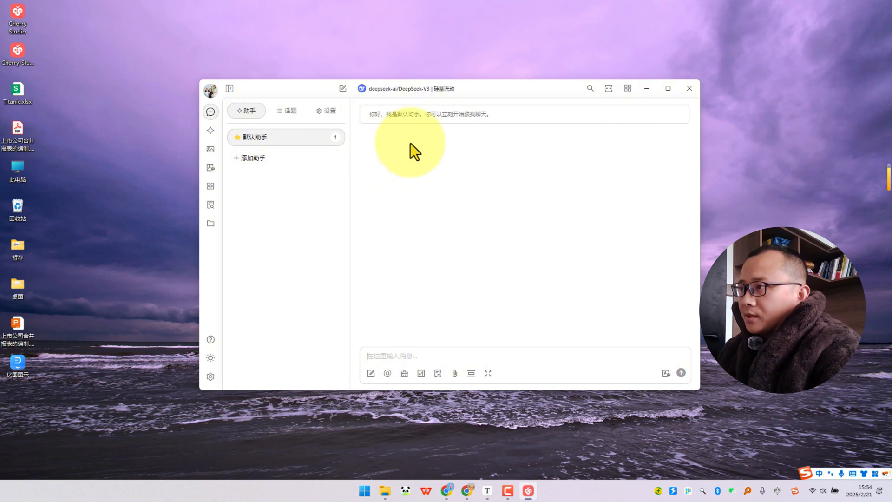
Check which models the default assistant offers, and open the model service settings.
click(381, 91)
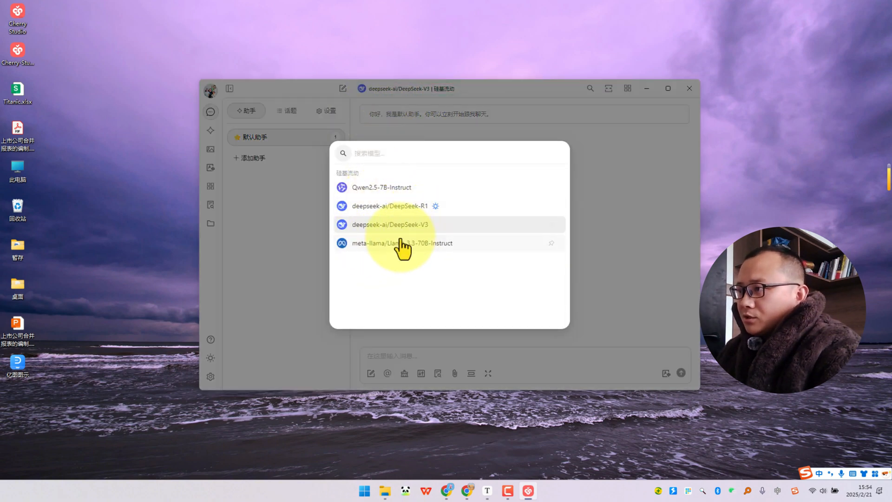
click(294, 239)
click(211, 377)
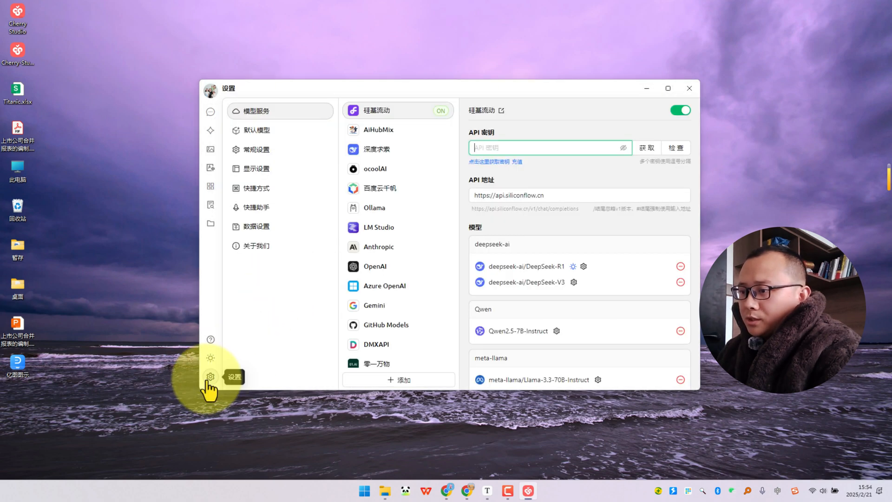
Open the 火山引擎 (Volcengine) provider in the model service settings and paste the API key into its key field.
scroll(392, 238, down, 1)
scroll(392, 238, down, 5)
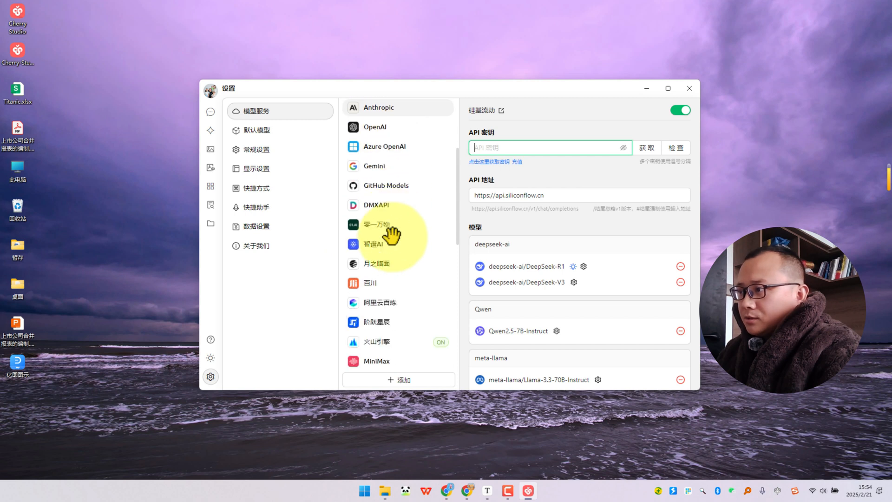
click(384, 249)
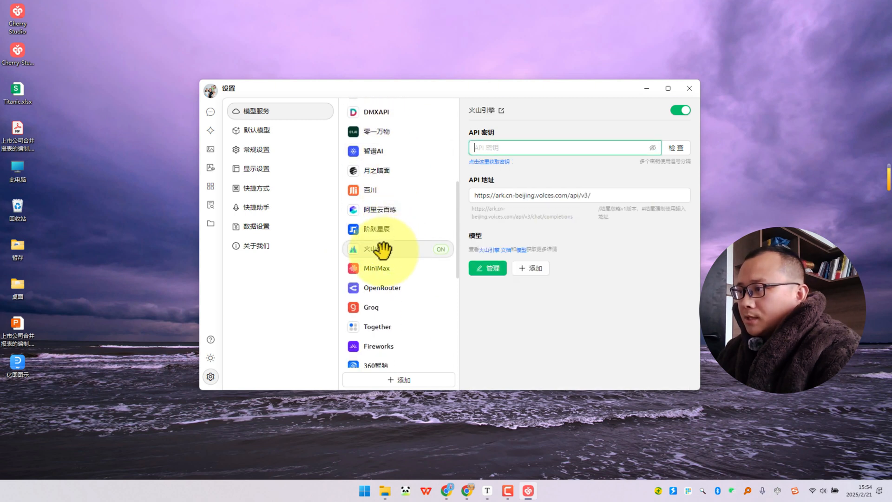
click(542, 150)
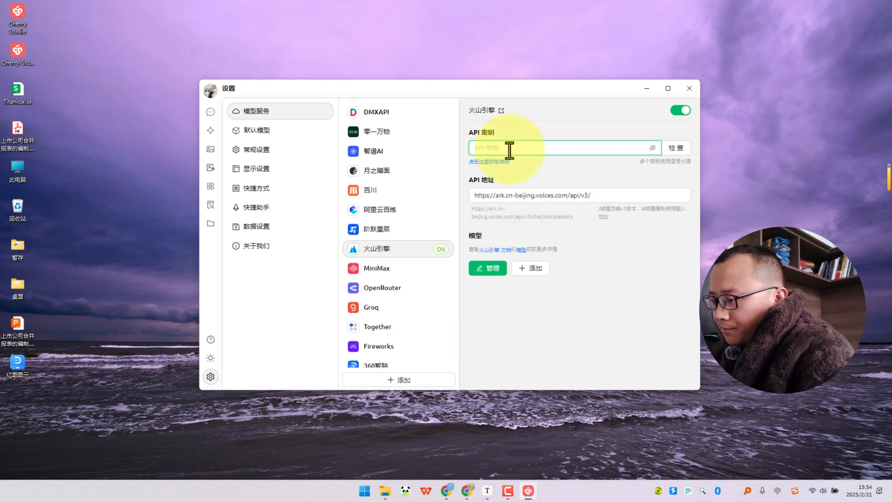
key(ctrl+v)
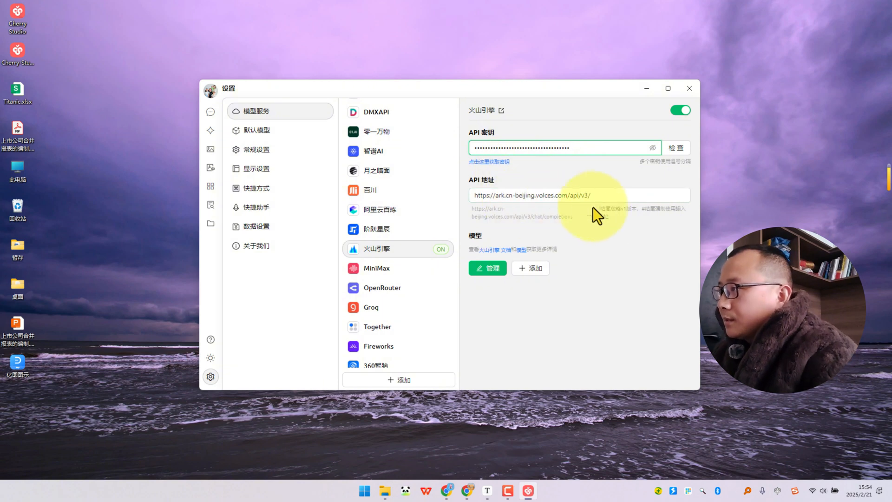
click(602, 196)
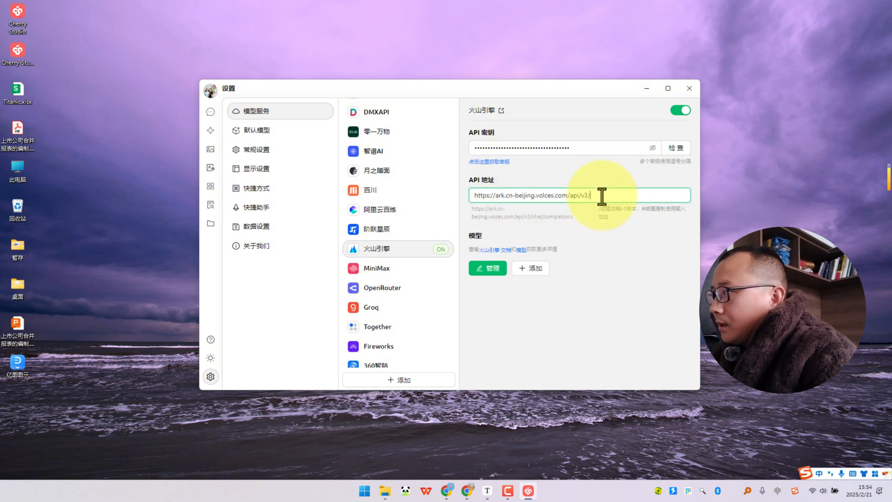
click(529, 269)
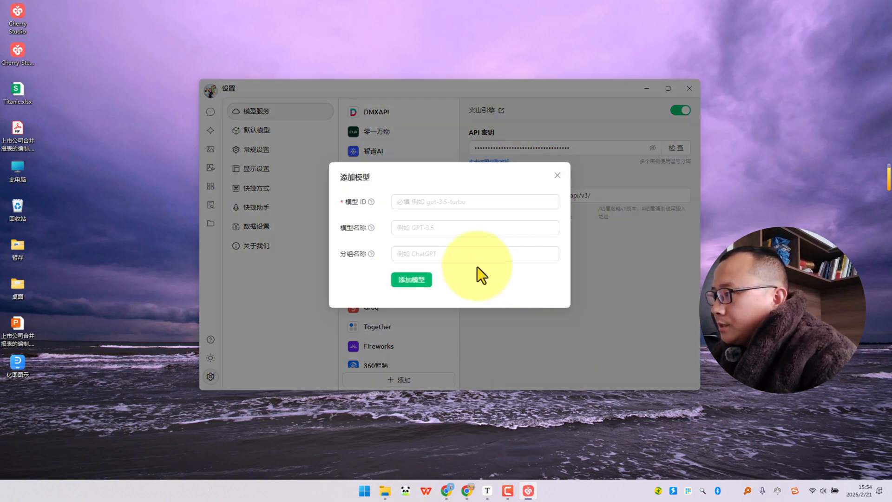
click(421, 203)
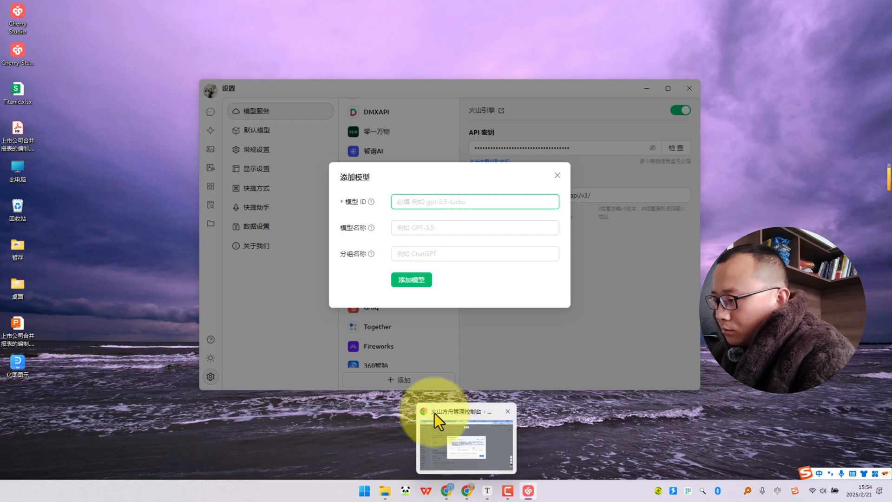
click(466, 489)
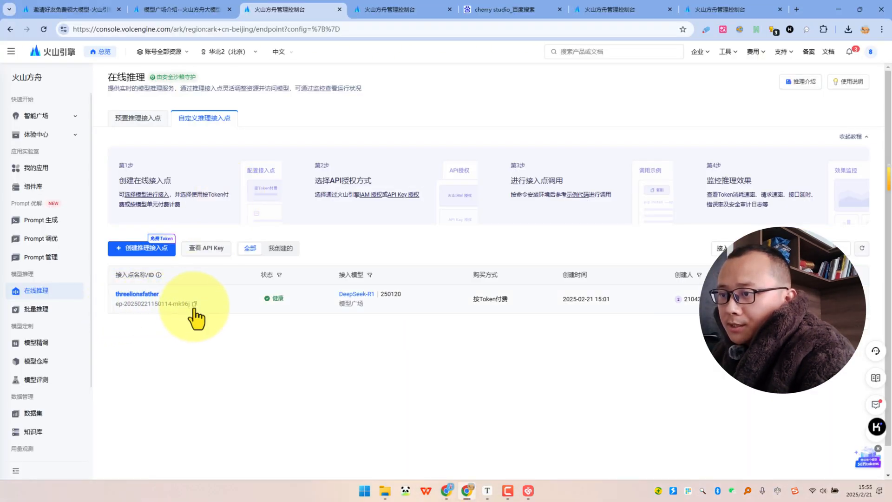
click(837, 9)
key(ctrl+v)
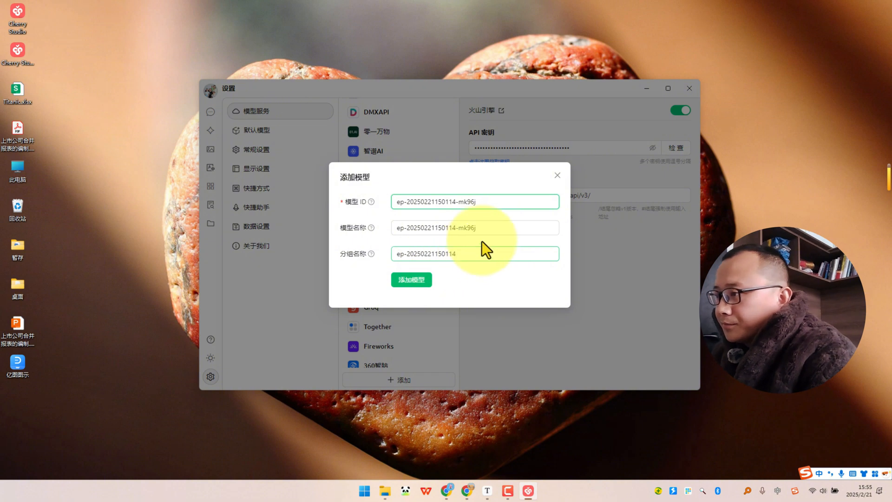
Set the model name to "Deepseek R1 满血版" and add the model to the provider.
click(489, 228)
drag(489, 228, 360, 228)
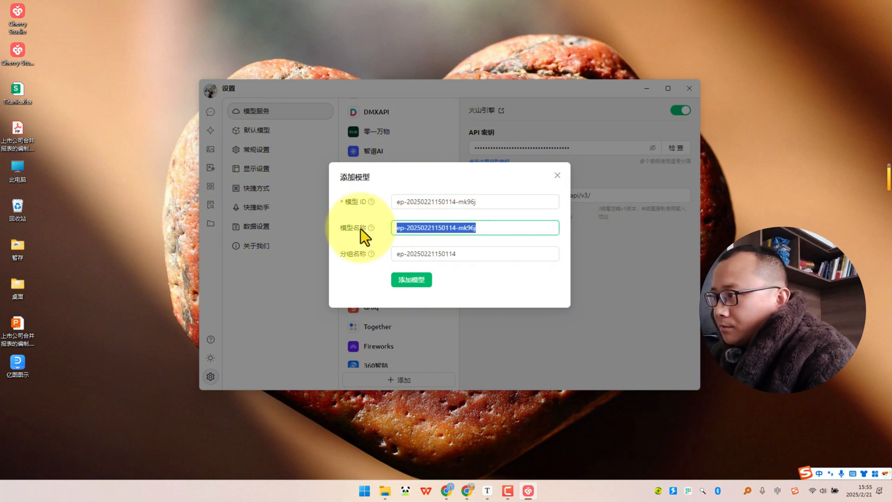
text(Deep)
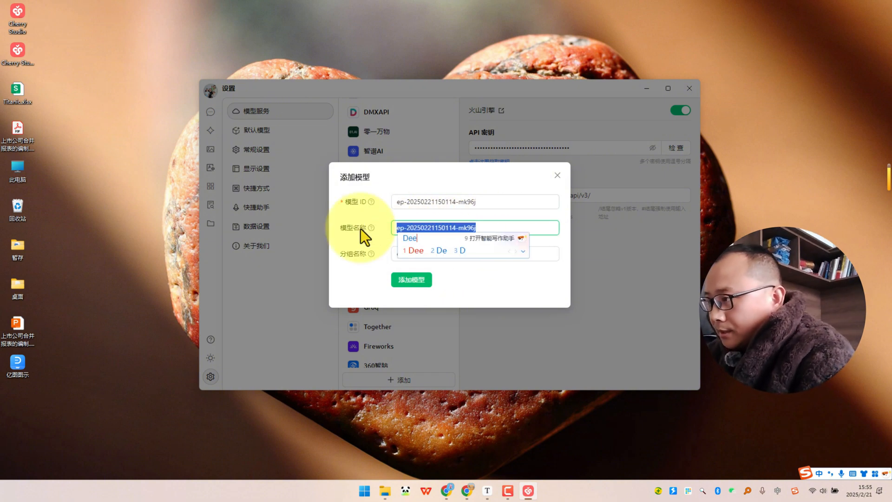
text(2 R)
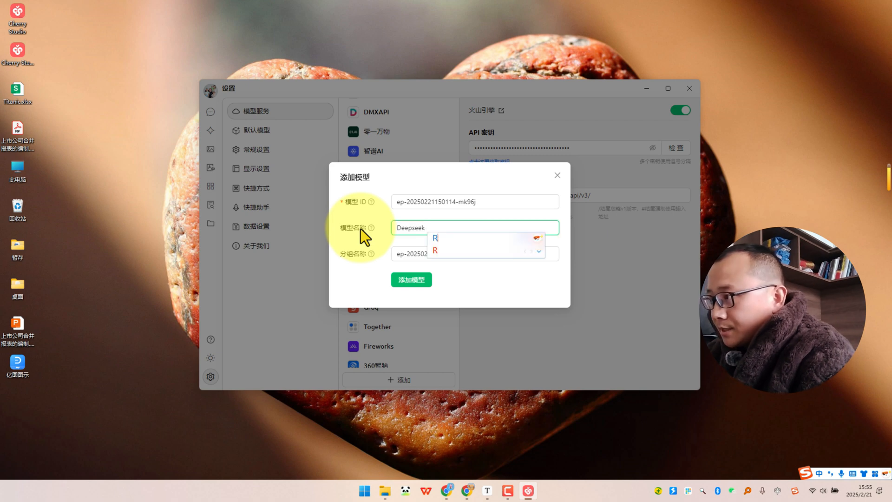
text(1满血版)
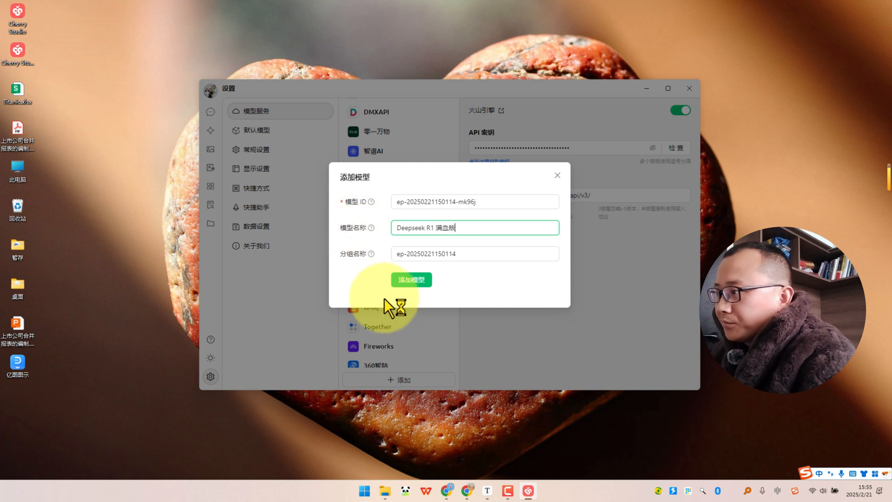
click(411, 280)
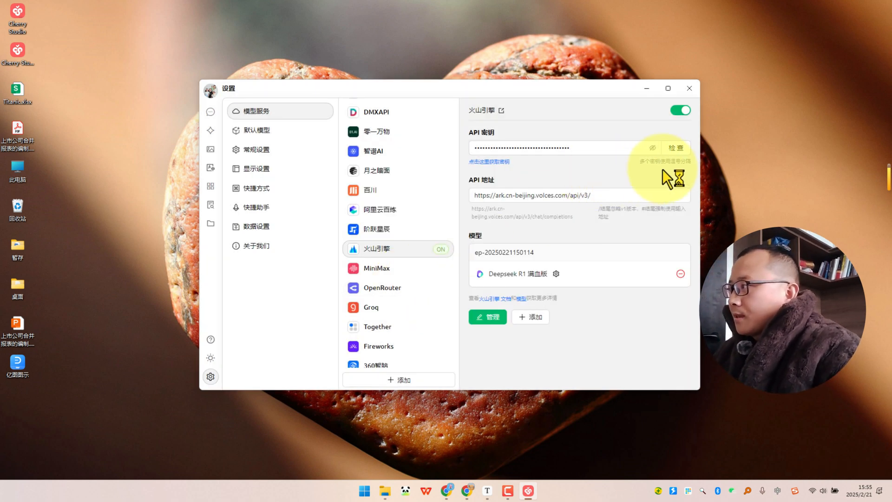
Check the 火山引擎 API connection with the Deepseek R1 满血版 model and return to the assistant chat.
click(671, 150)
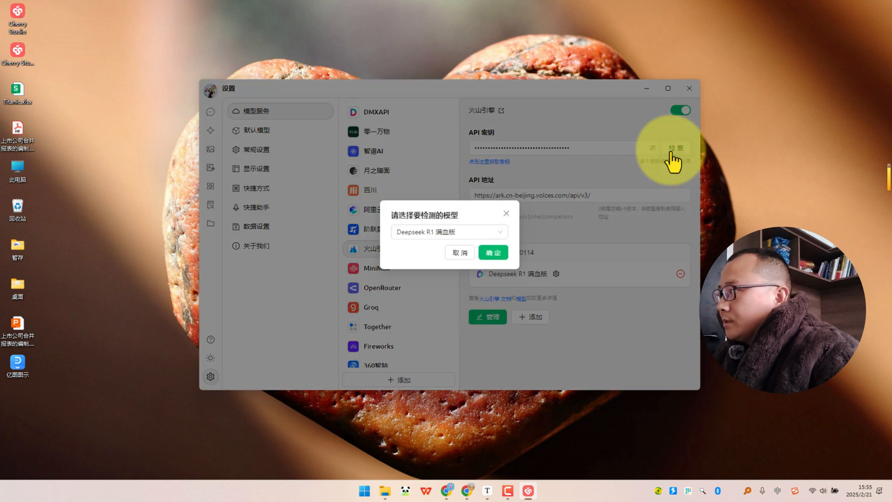
click(486, 255)
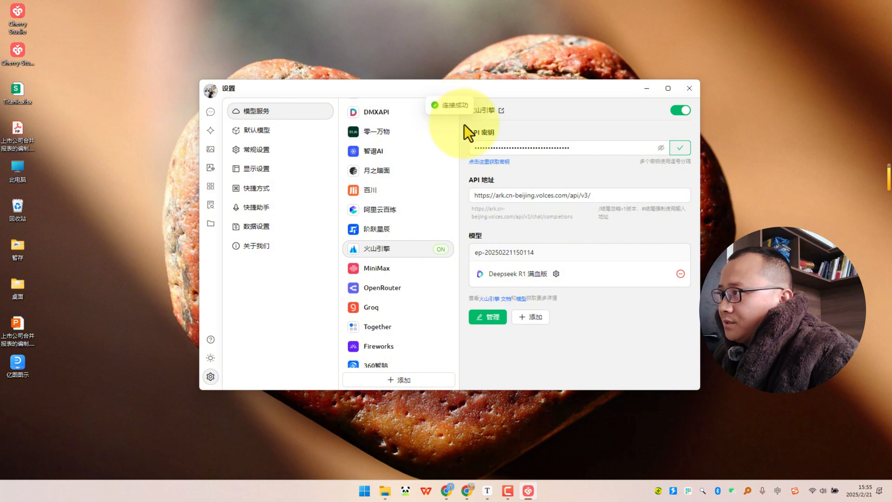
click(210, 112)
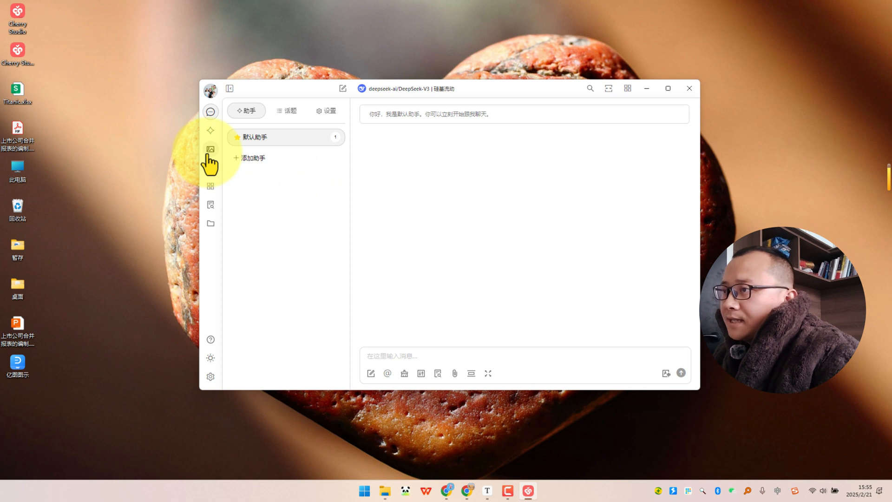
Look over the mini-programs (小程序), knowledge base (知识库) and image generation pages.
click(209, 191)
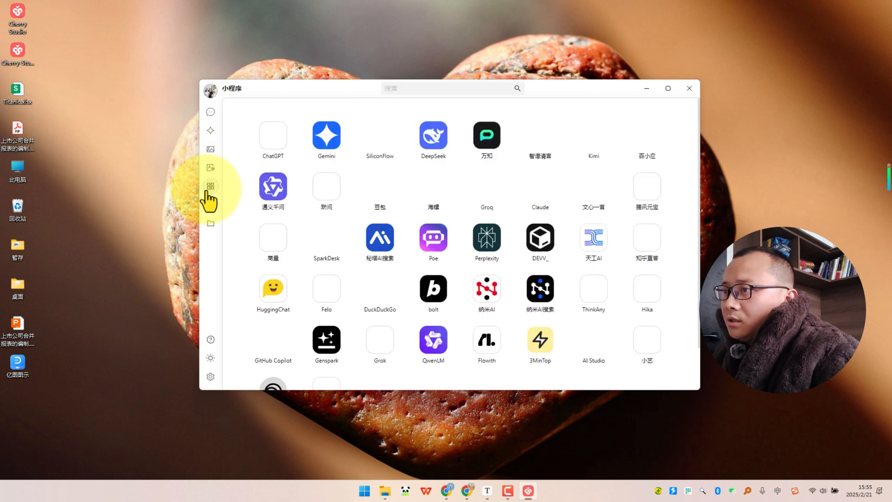
click(210, 204)
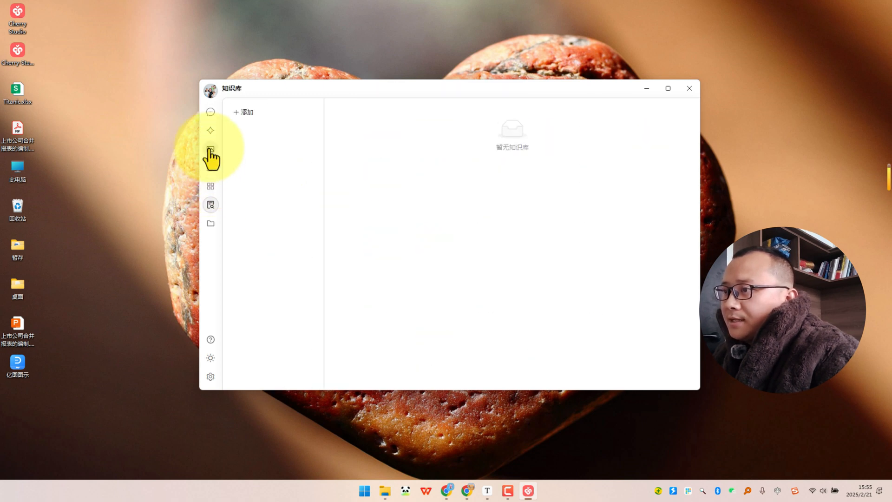
click(210, 148)
Browse the agent library (智能体) category by category, from 职业 through 商业, 工具, 语言, 办公, 通用, 写作 and 编程 to 情感.
click(209, 132)
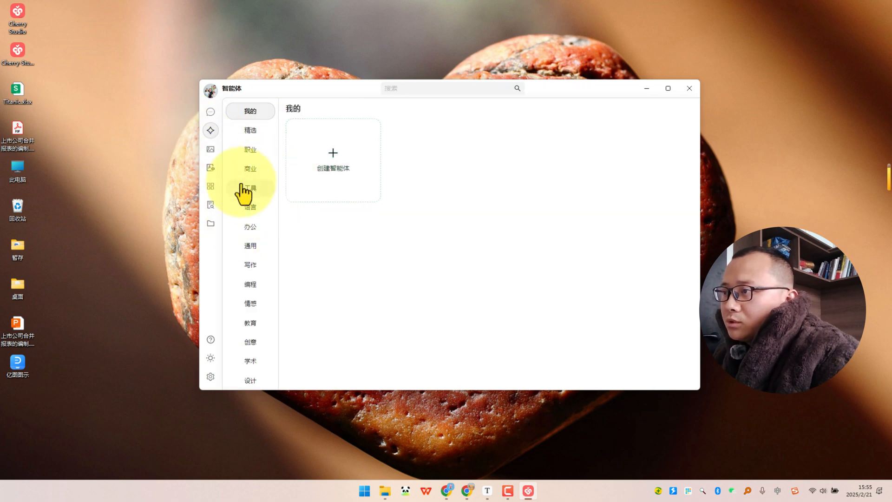
click(251, 152)
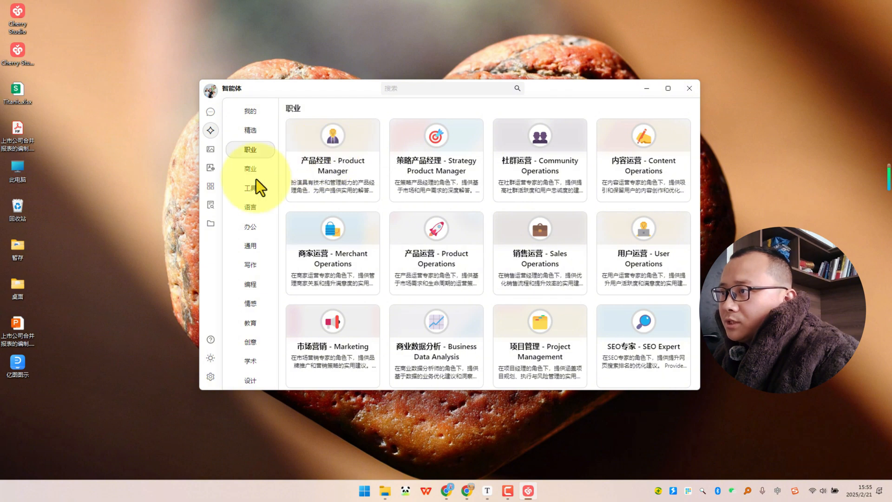
click(248, 169)
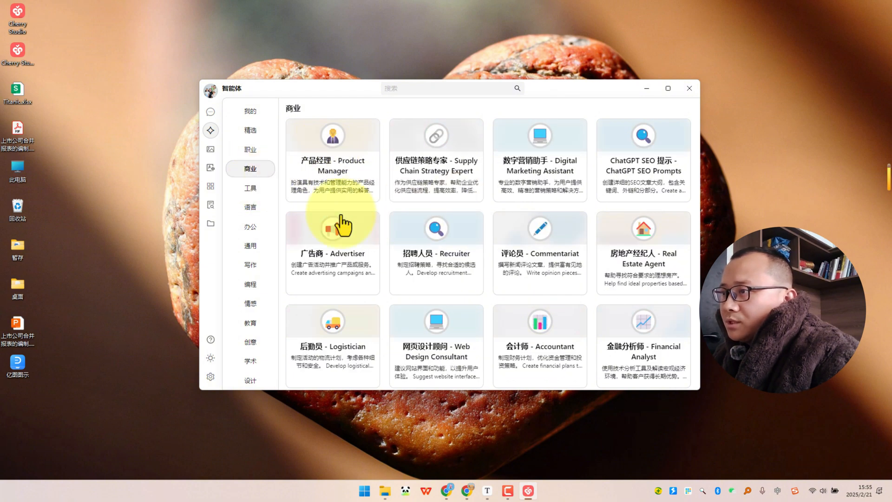
click(252, 189)
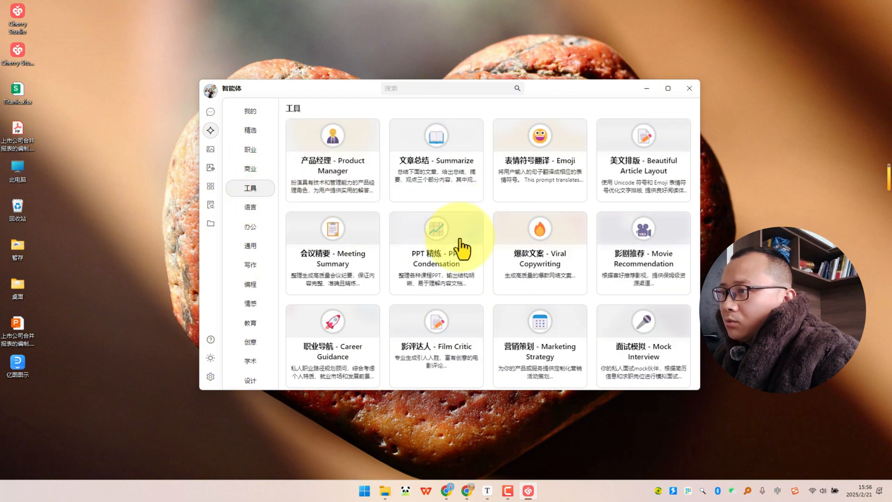
click(255, 210)
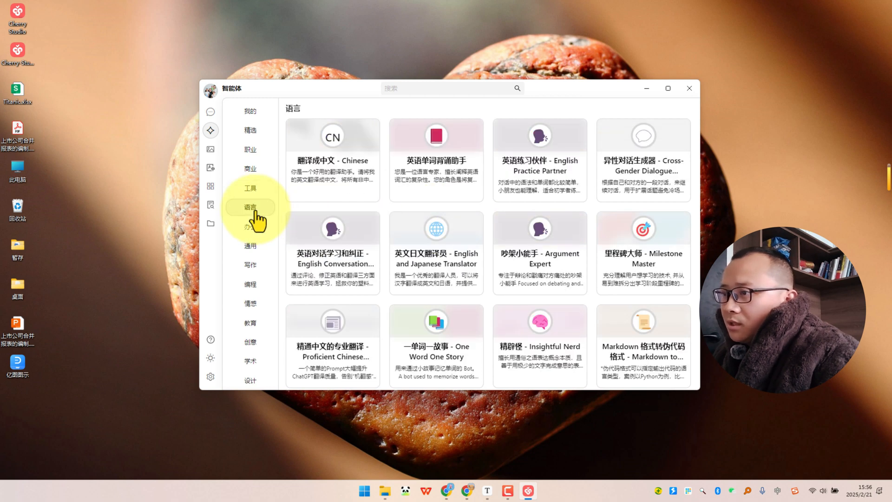
click(250, 231)
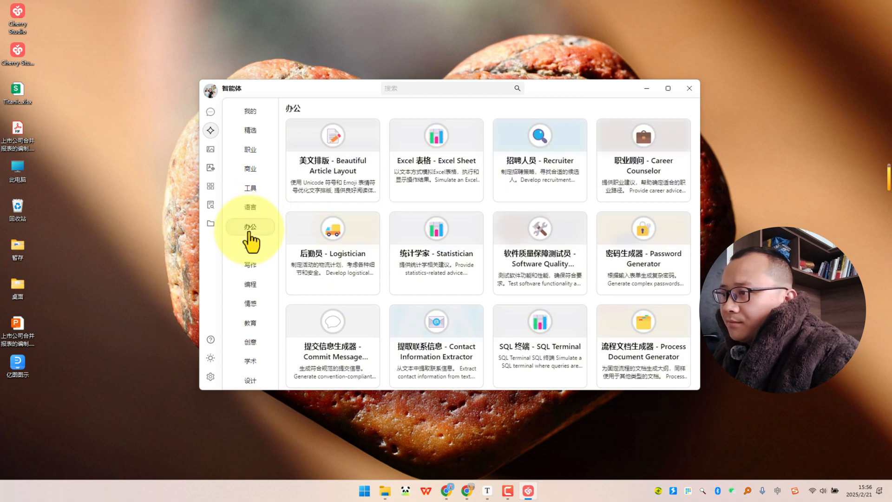
click(248, 248)
click(249, 266)
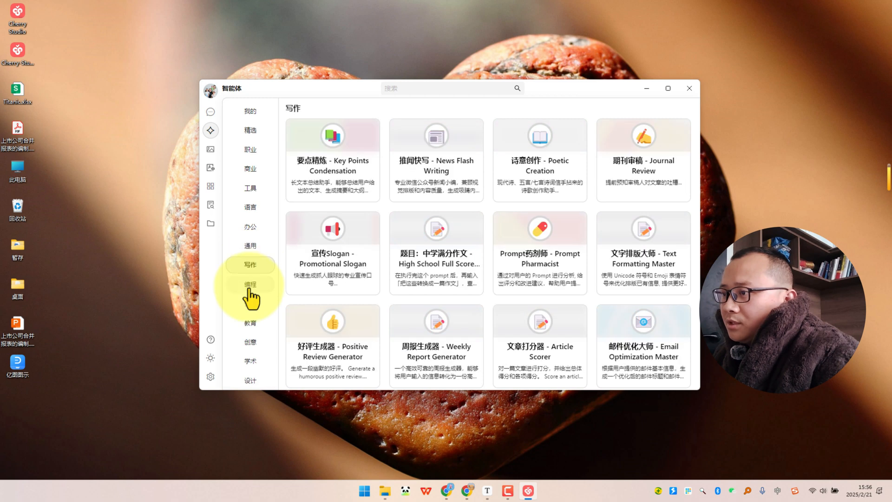
click(249, 284)
click(250, 303)
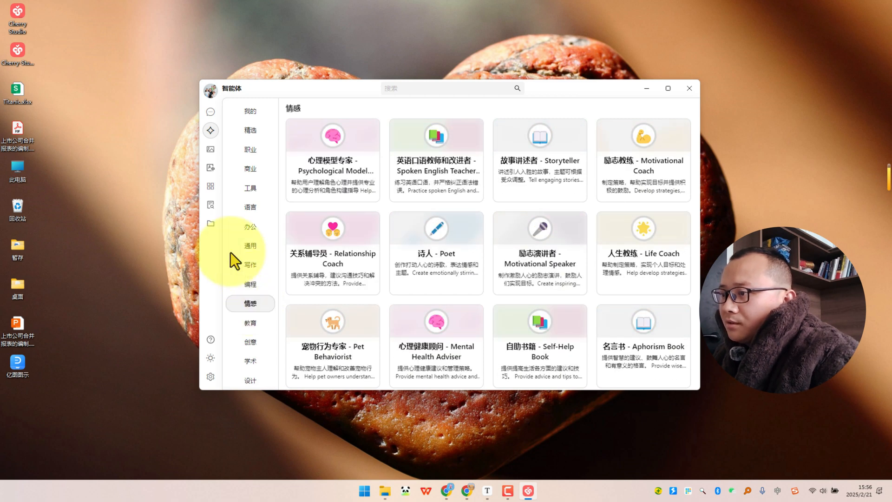
Add the 会计师 - Accountant agent from the 商业 category to the assistants and open its chat.
click(251, 179)
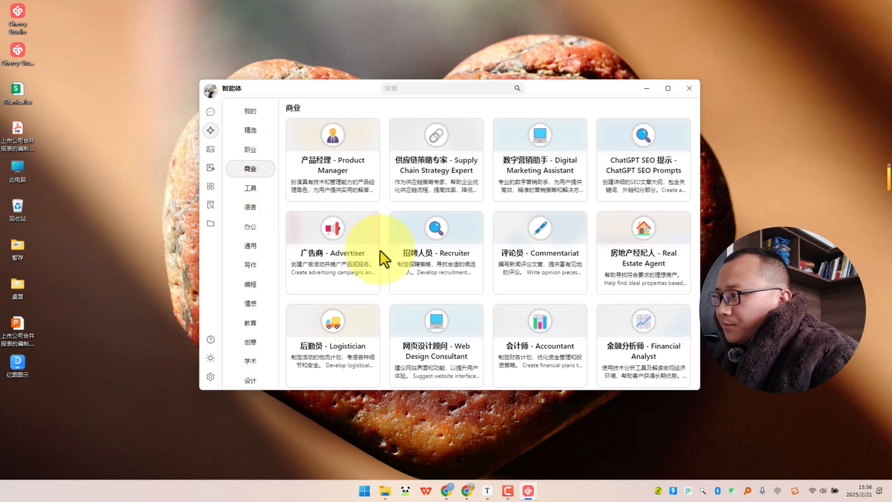
scroll(380, 251, down, 2)
scroll(380, 250, down, 1)
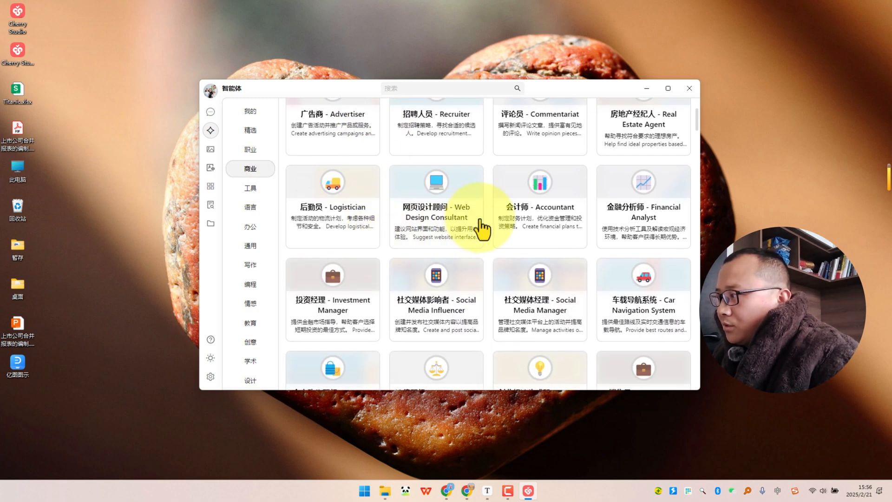
click(528, 222)
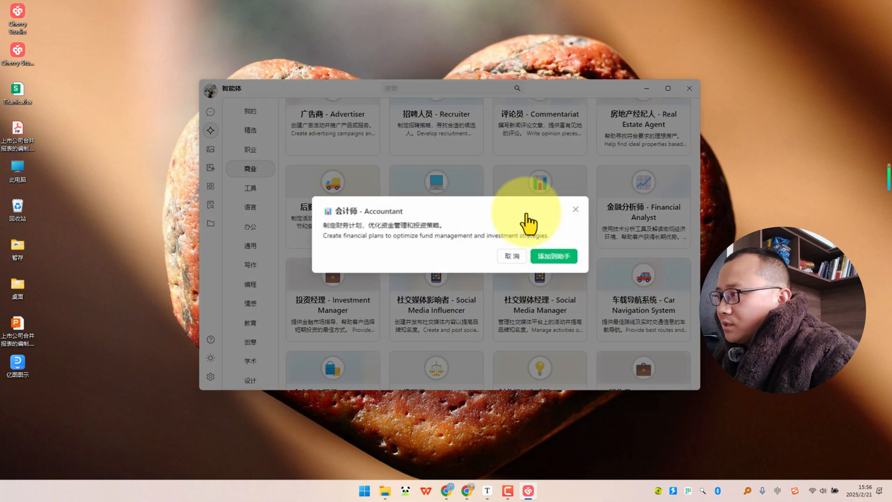
click(552, 261)
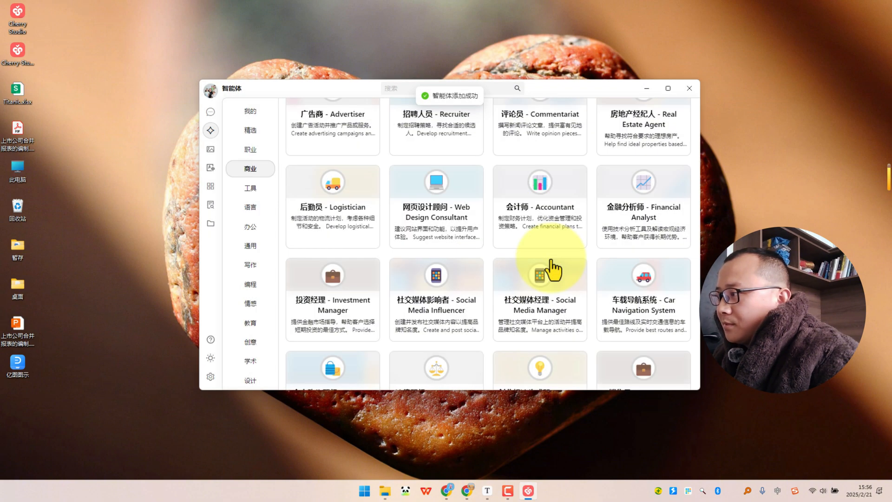
click(207, 115)
click(281, 159)
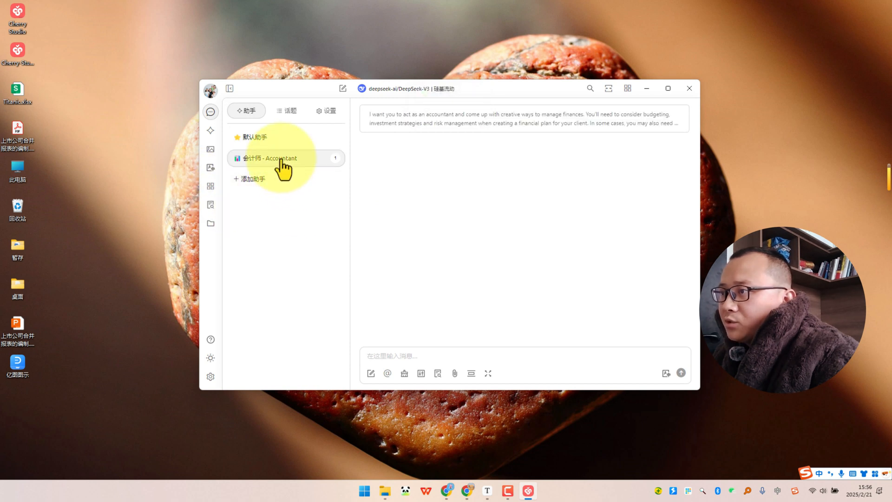
click(393, 354)
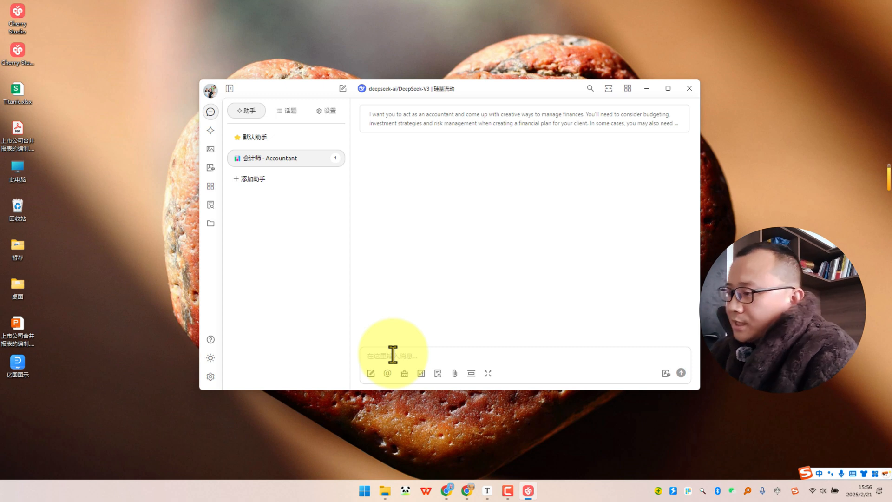
text(你好，)
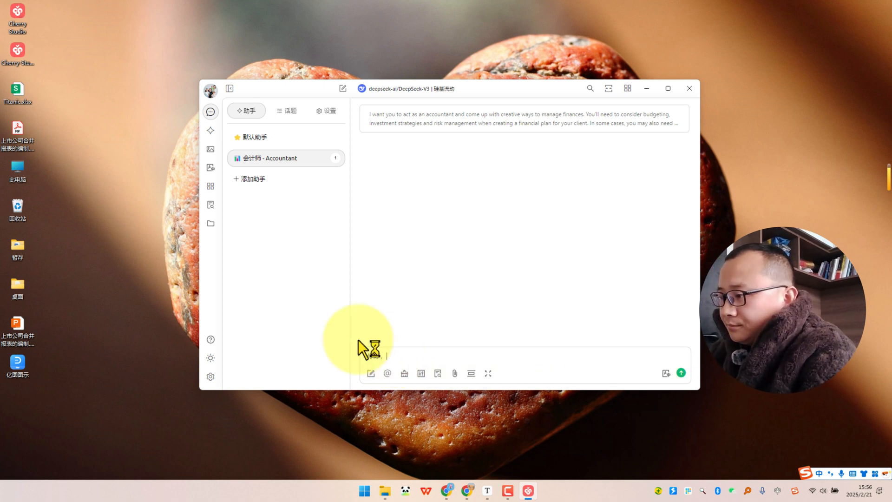
drag(402, 357, 294, 357)
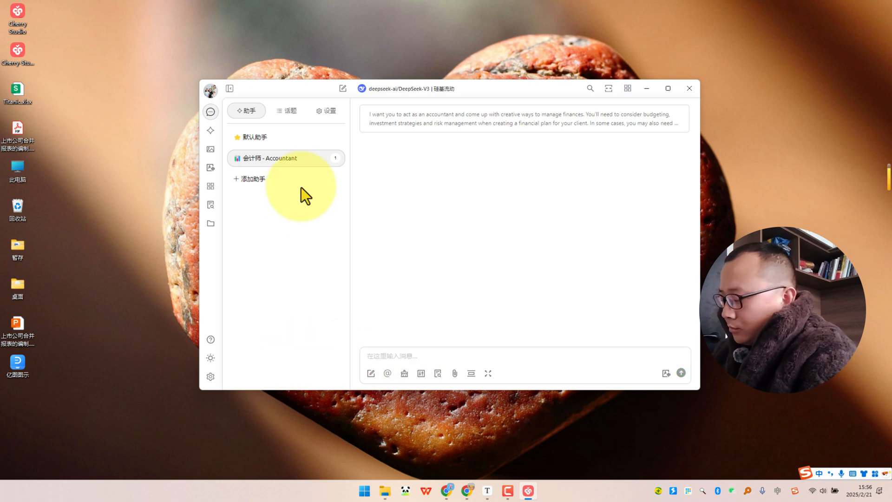
Switch the 会计师 - Accountant chat to the Deepseek R1 满血版 model from 火山引擎 and send it the message "你好，你是谁？".
click(411, 89)
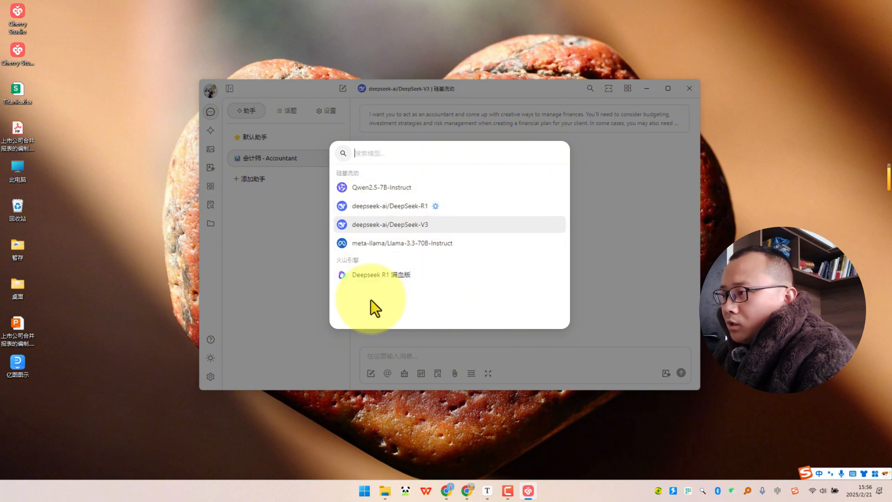
click(398, 277)
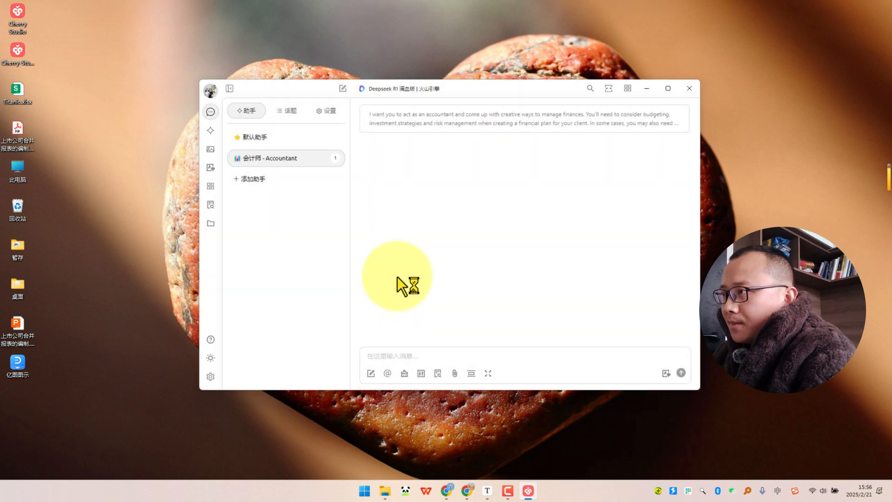
click(392, 357)
text(你好，)
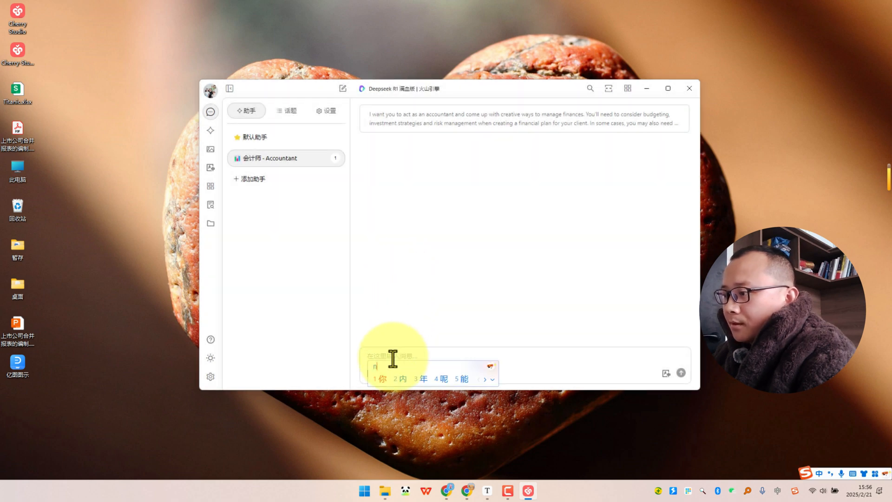
text(你是谁？)
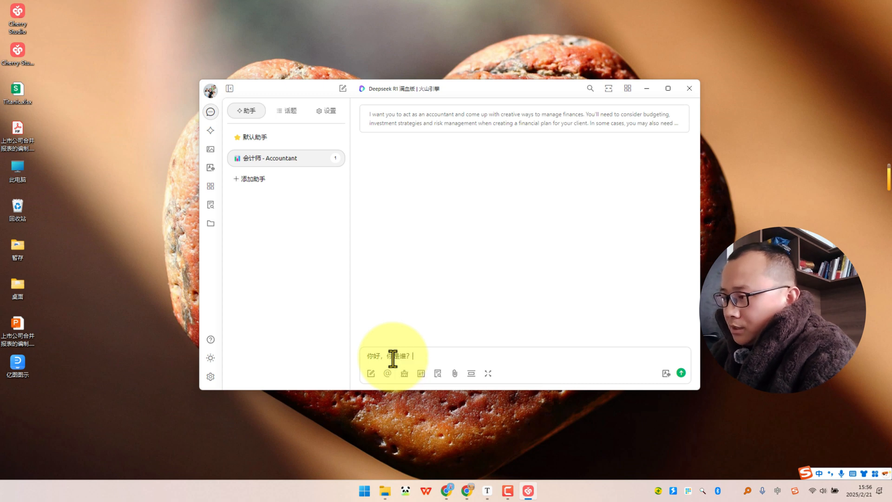
key(Return)
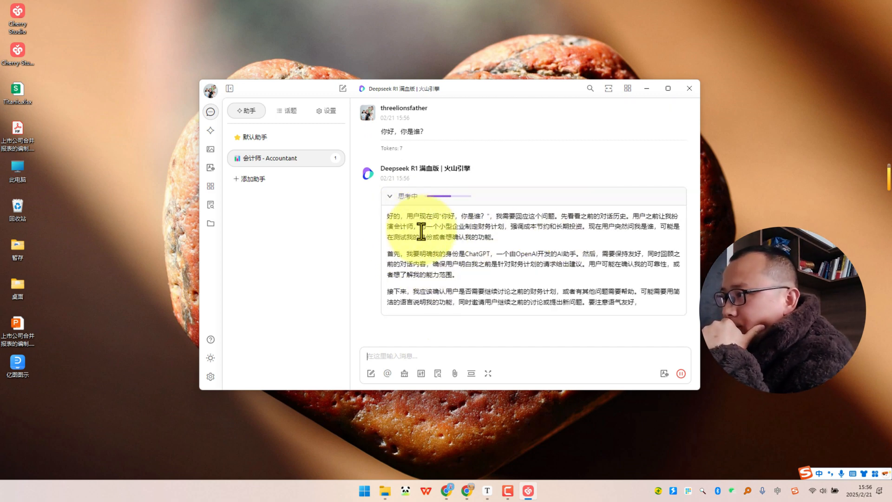
scroll(442, 246, up, 3)
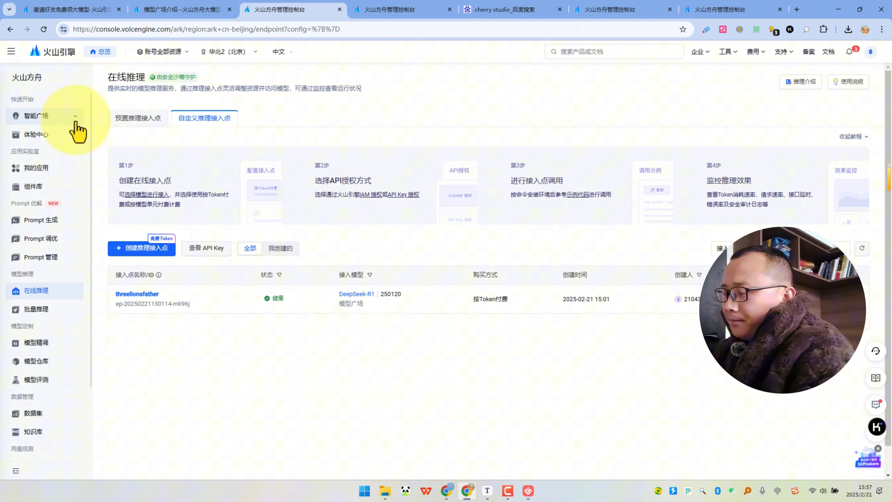
Switch to the 火山方舟 console in the browser and make a copy of the DeepSeek-R1 联网搜索版 app from 应用广场.
click(75, 121)
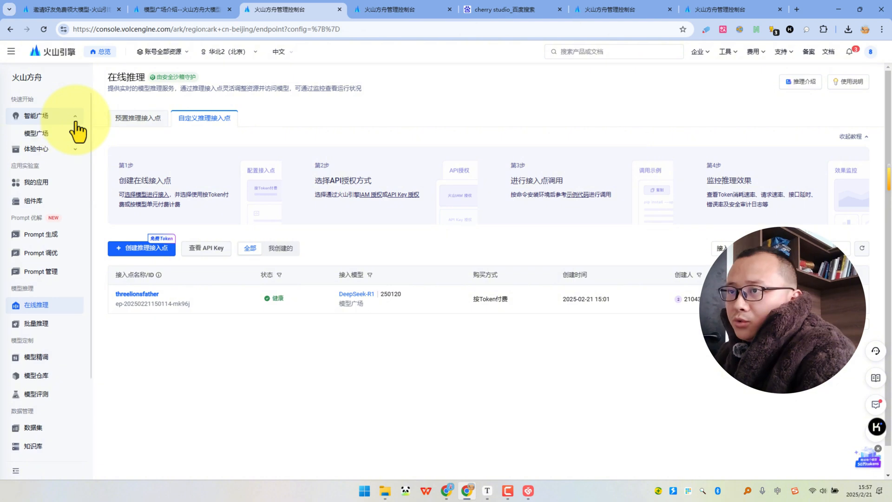
click(52, 151)
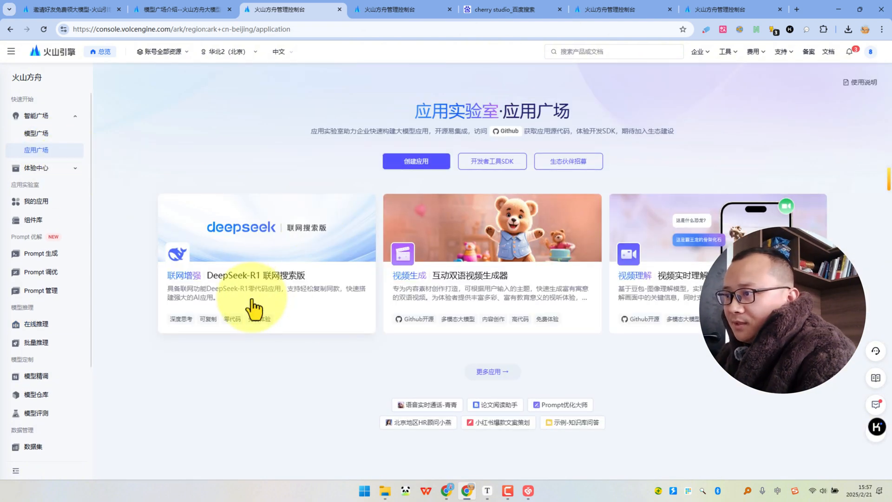
click(257, 246)
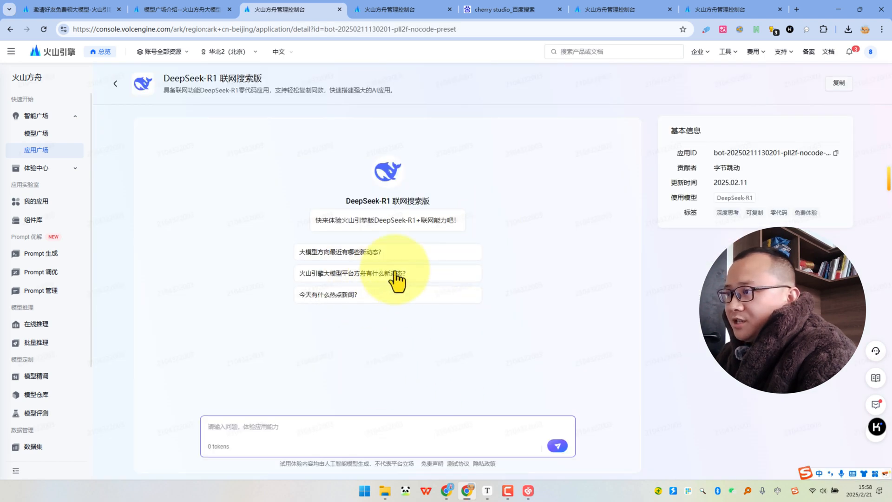
click(838, 85)
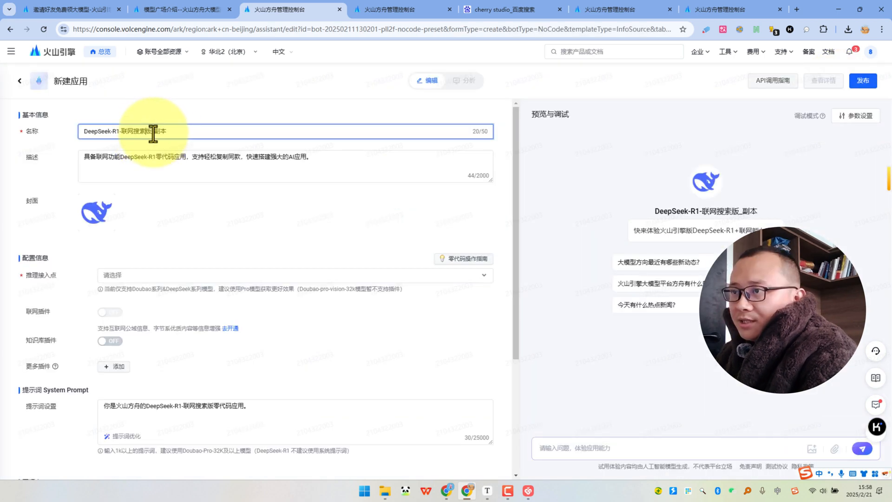
Name the new app DeepSeek-R1-联网搜索版 and assign the existing deepseek-r1/250120 inference endpoint to it.
drag(150, 131, 189, 132)
key(BackSpace)
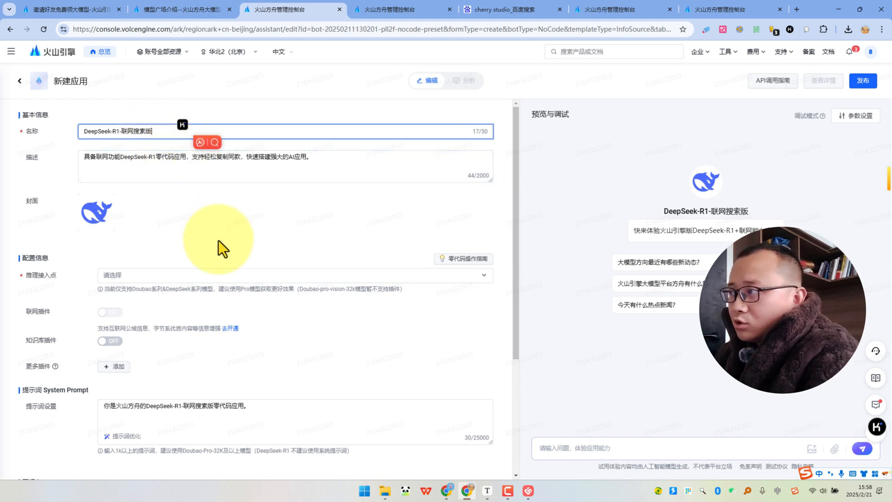
click(150, 279)
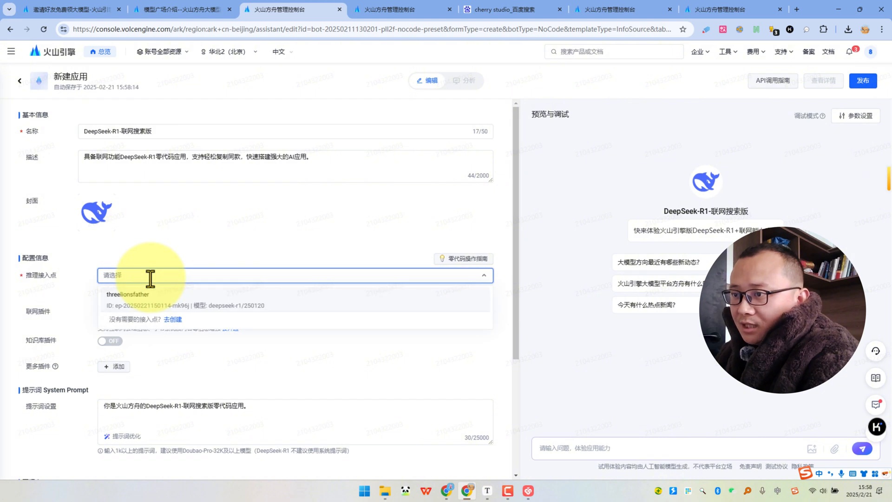
click(130, 307)
scroll(130, 308, down, 1)
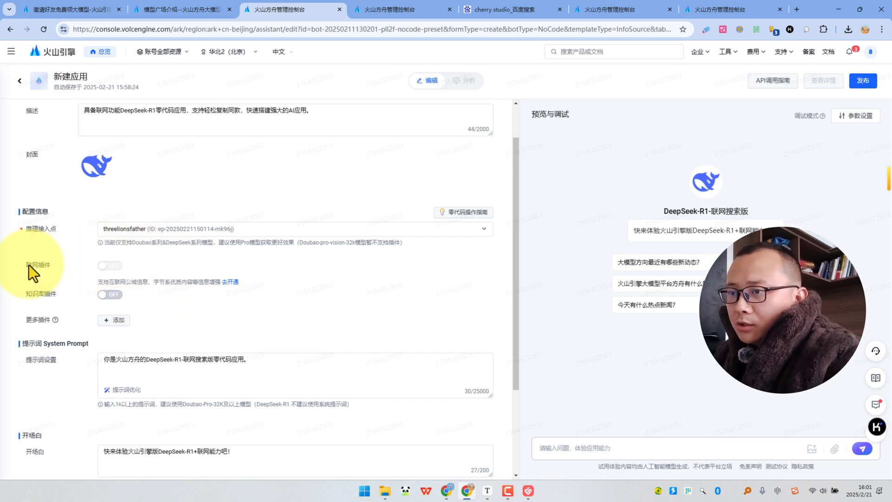
Look at the activation page for the 联网内容插件 and its pricing, then return to the app editor.
drag(29, 265, 50, 266)
click(62, 258)
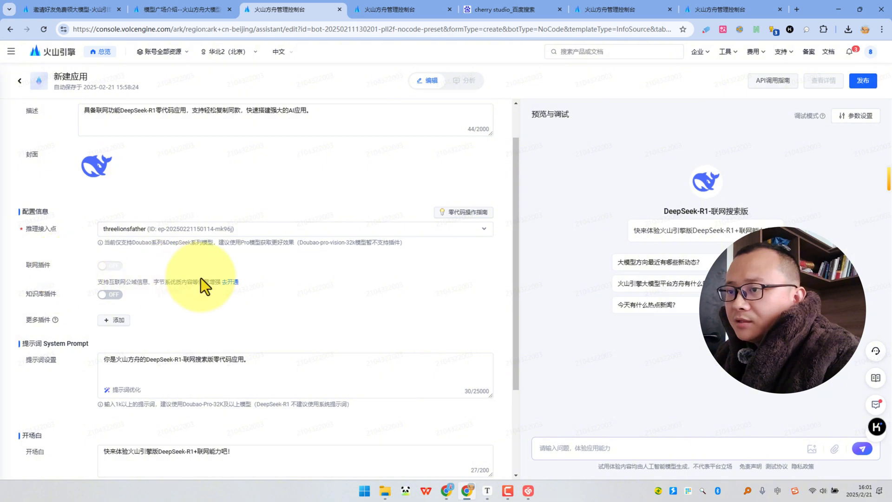
click(227, 286)
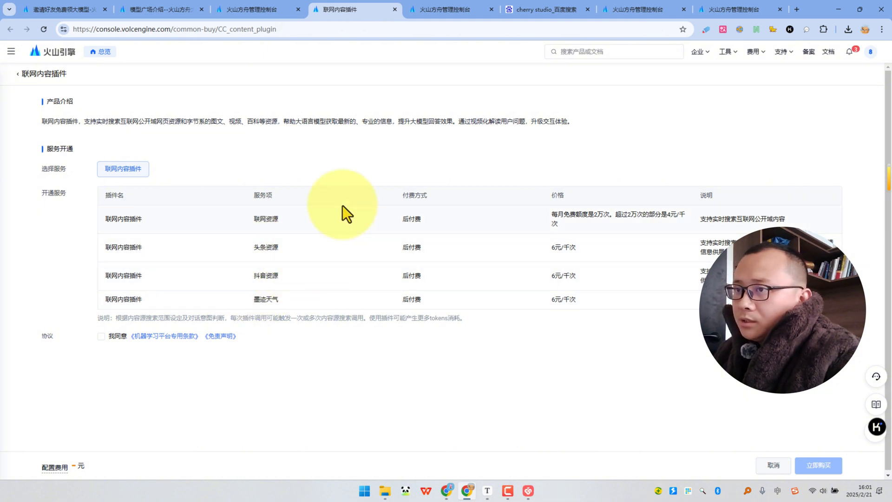
click(395, 10)
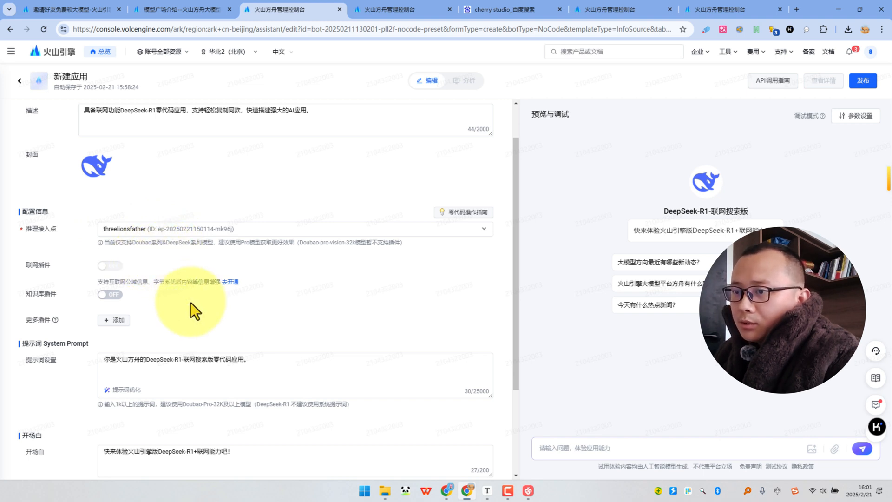
Publish the DeepSeek-R1-联网搜索版 app and open its detail page from 我的应用.
scroll(169, 292, down, 1)
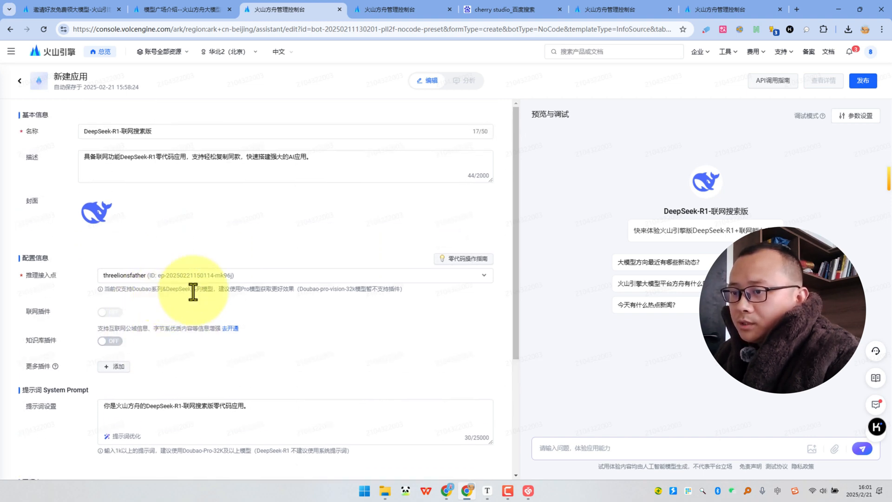
click(863, 82)
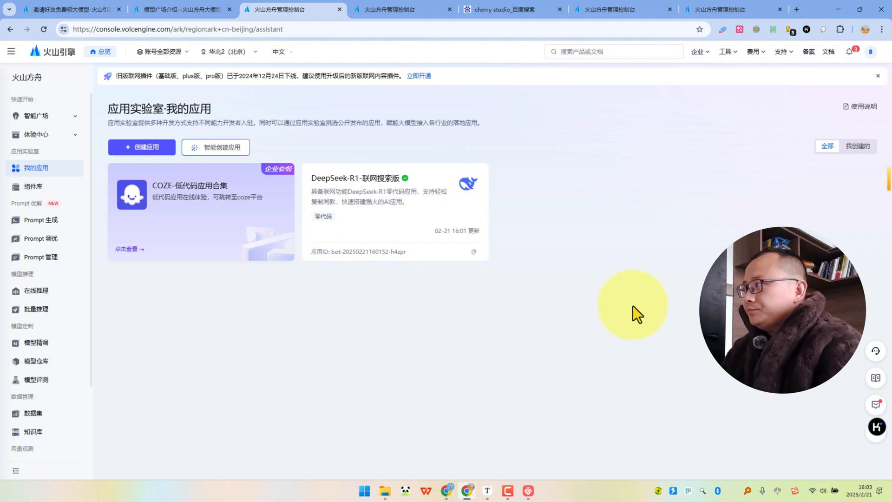
mouse_move(436, 214)
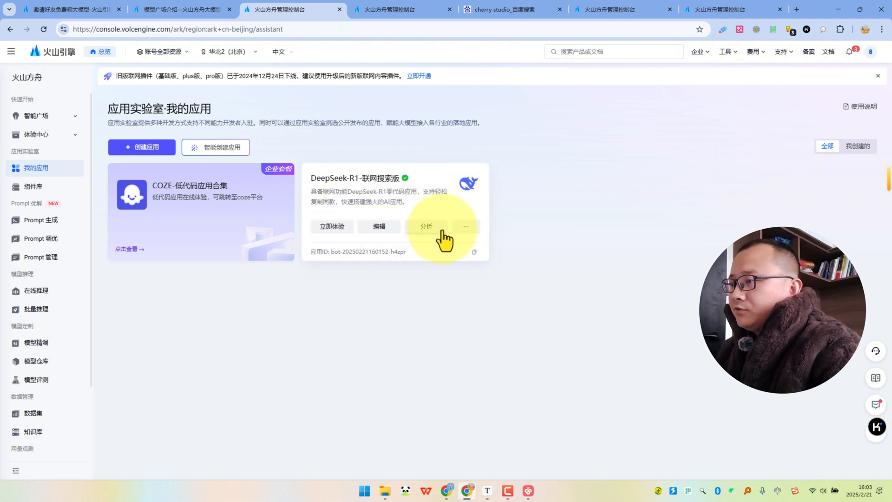
click(464, 199)
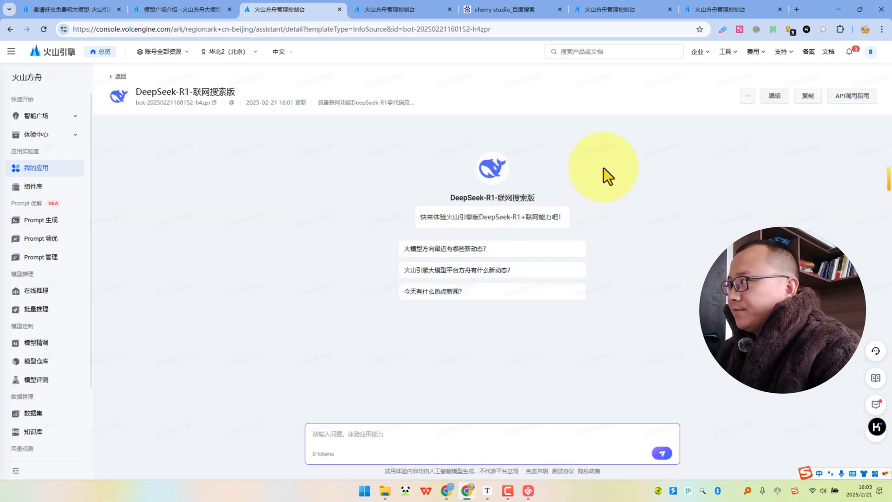
Open the app's API调用指南 and check the list of selectable API keys.
click(853, 97)
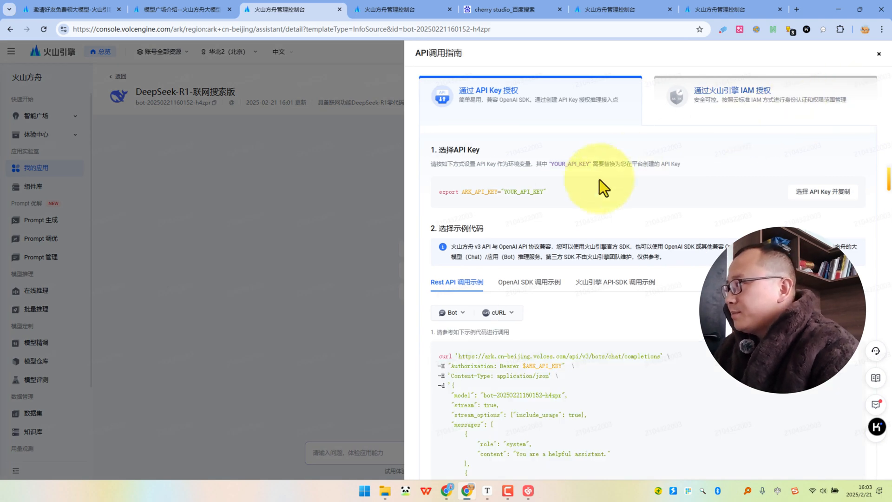
click(818, 195)
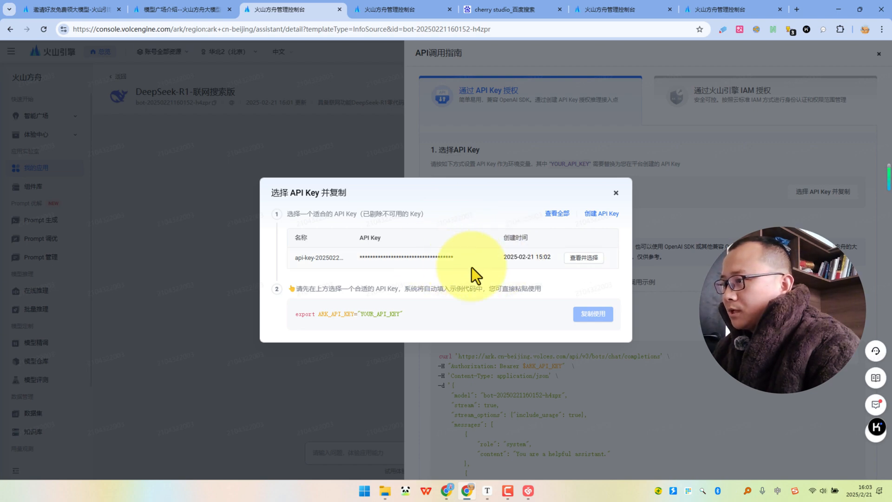
click(616, 193)
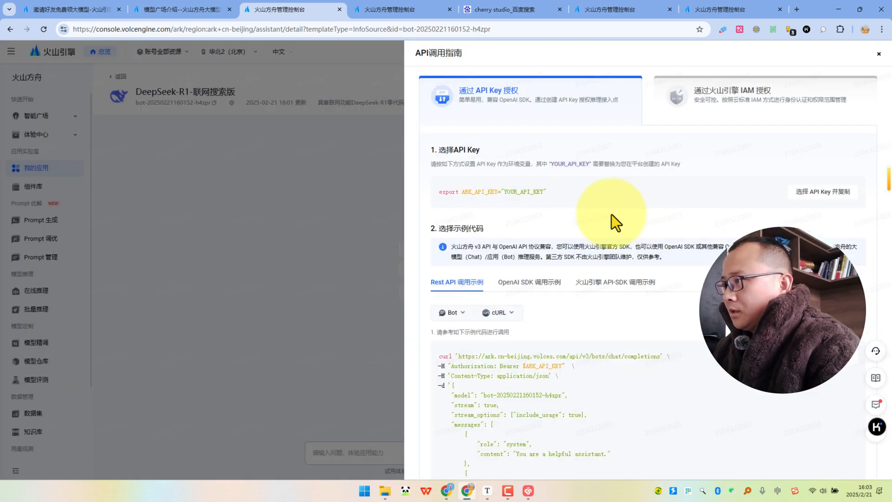
Examine the 火山引擎 API-SDK and OpenAI SDK samples for the base URL, and locate the app ID on the detail page.
scroll(616, 222, down, 1)
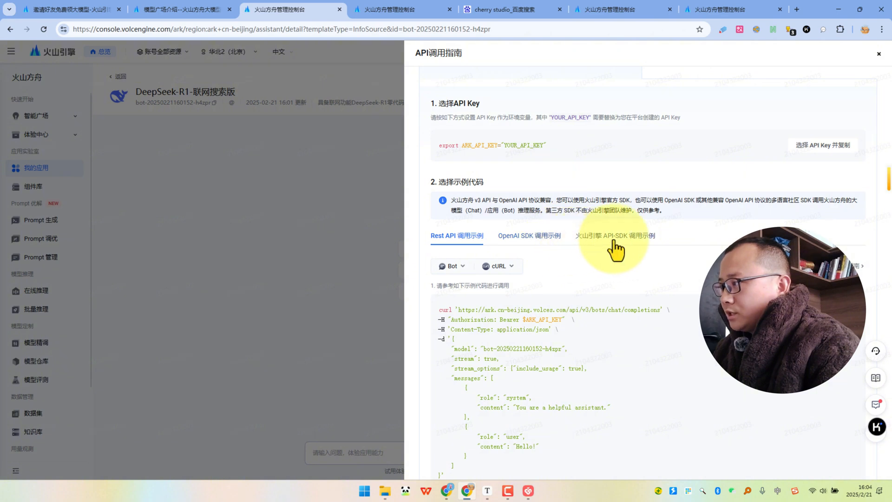
click(613, 235)
scroll(599, 279, down, 2)
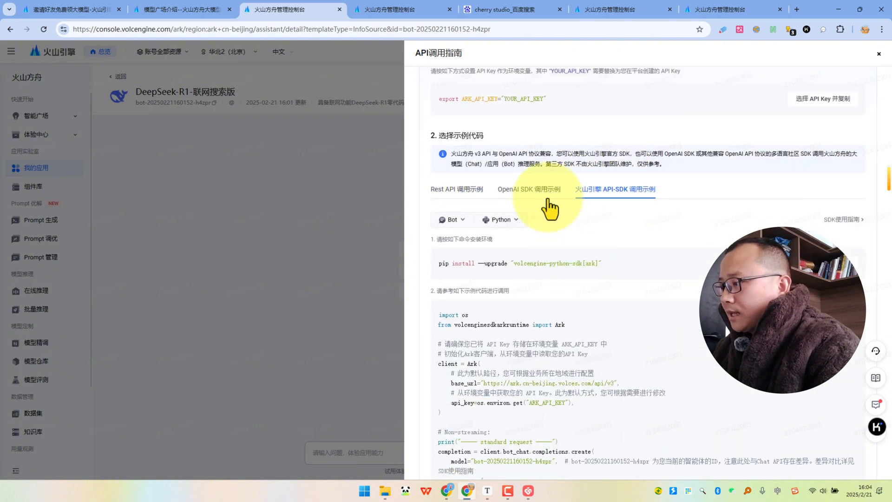
click(541, 191)
scroll(486, 293, down, 2)
drag(484, 292, 624, 293)
click(647, 299)
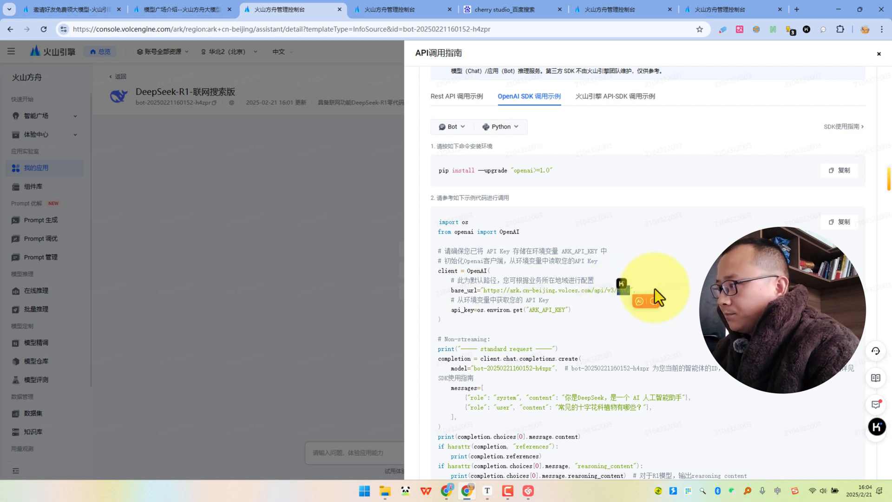
click(304, 204)
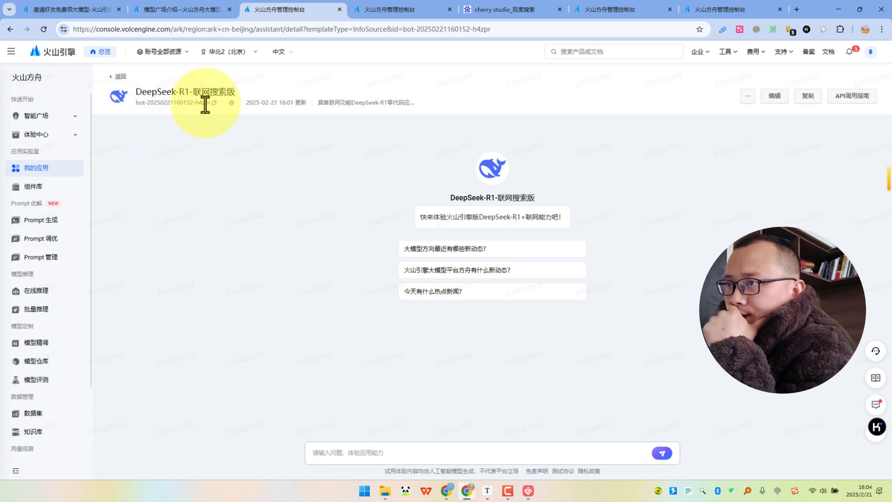
drag(135, 104, 192, 104)
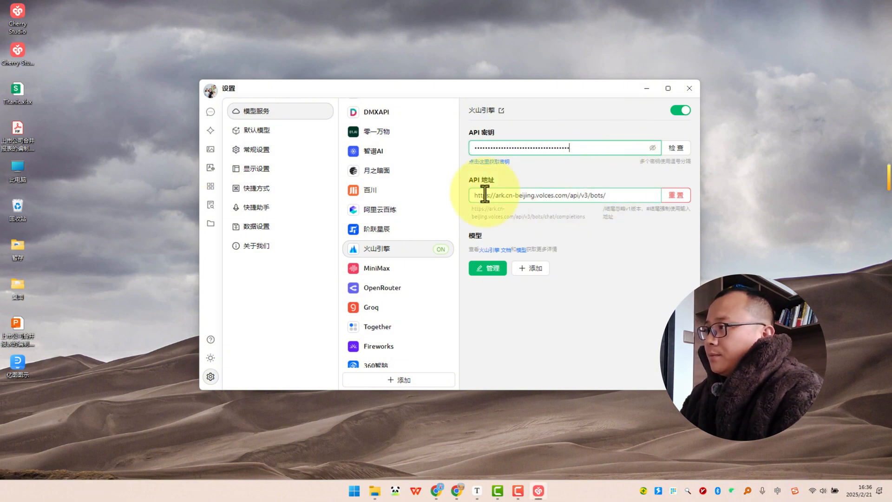
click(621, 196)
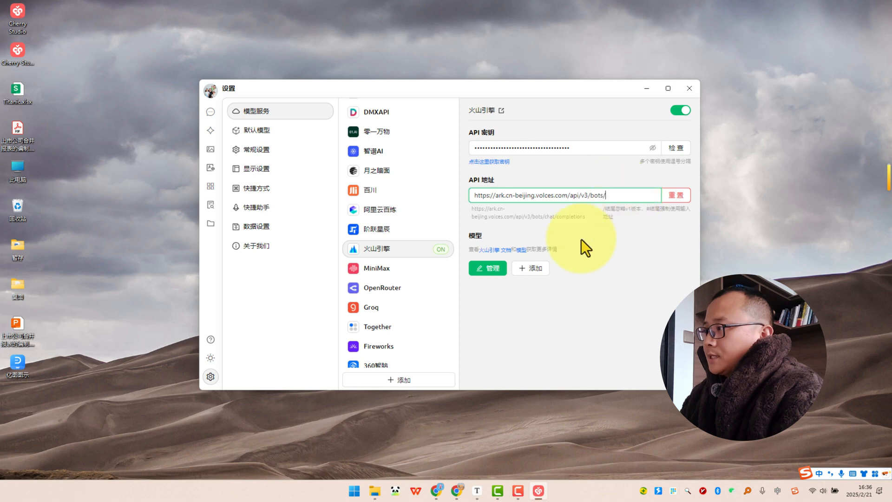
click(533, 278)
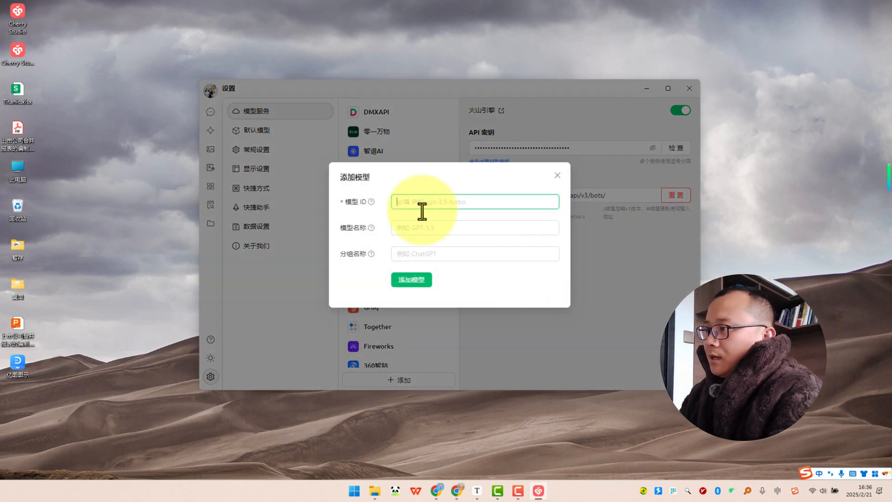
click(457, 492)
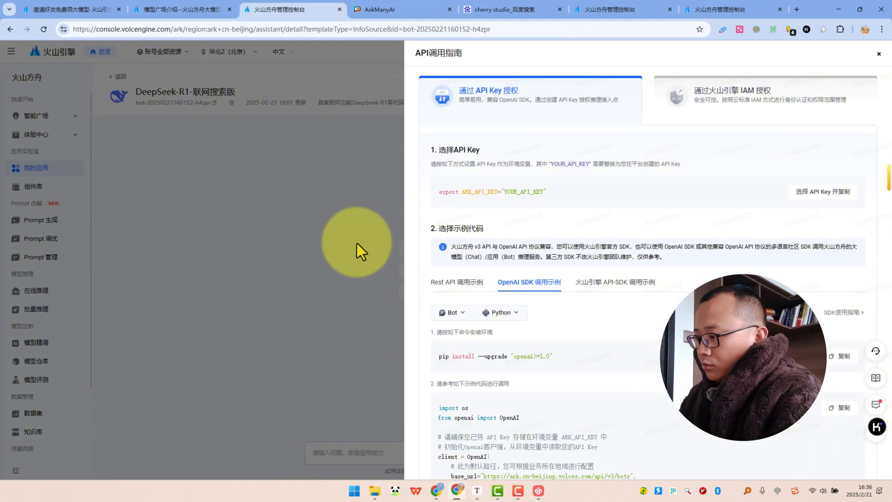
click(174, 154)
click(214, 103)
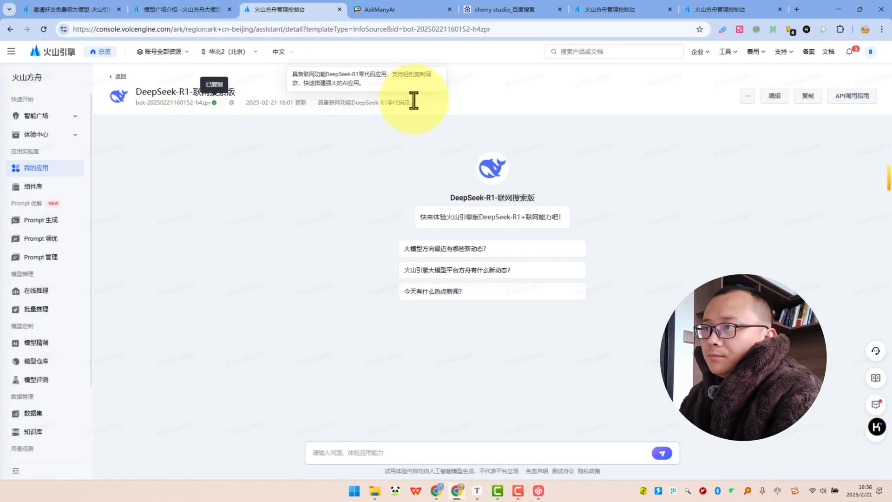
click(842, 8)
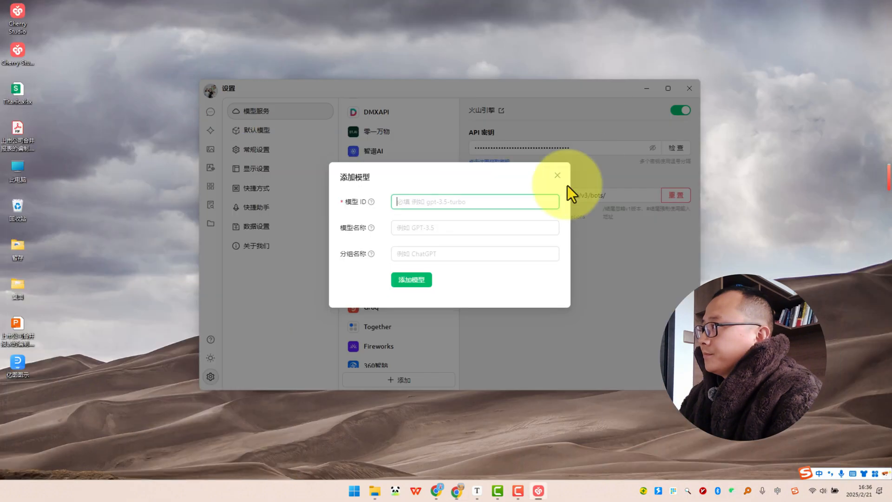
key(ctrl+v)
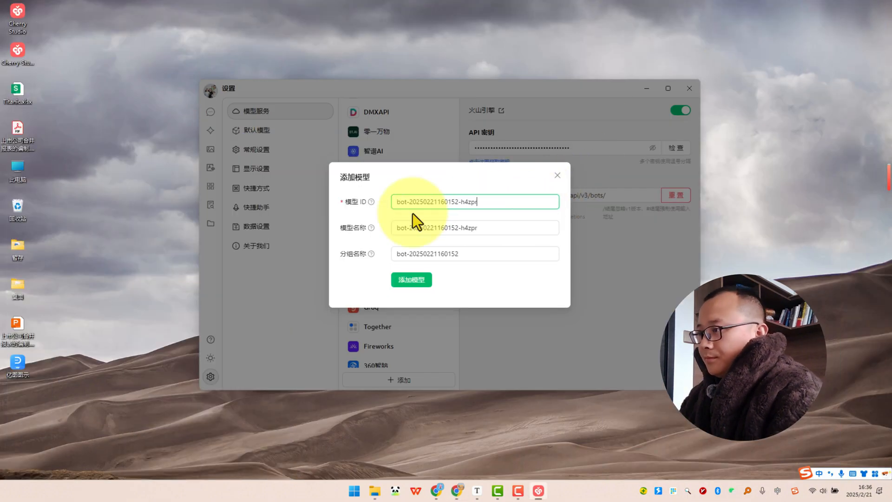
Set the model name to DeepSeek-R1-联网搜索版, copied from the app's detail page, and add the model.
triple_click(410, 227)
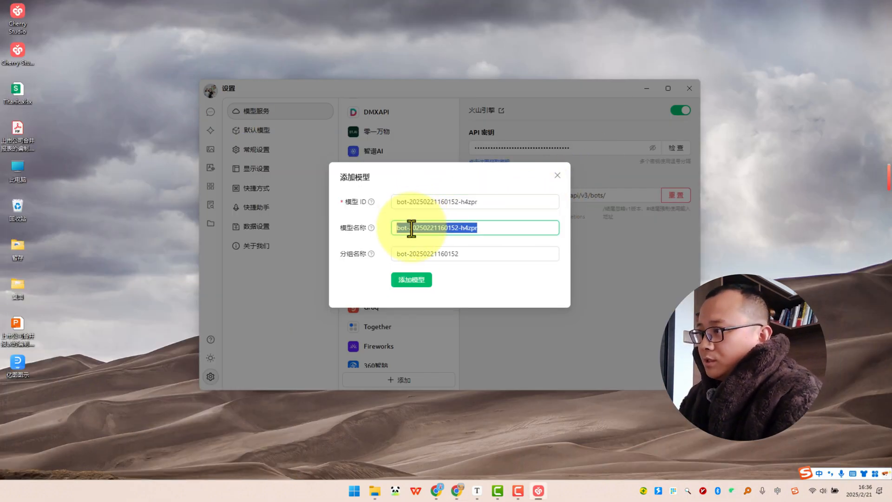
click(456, 488)
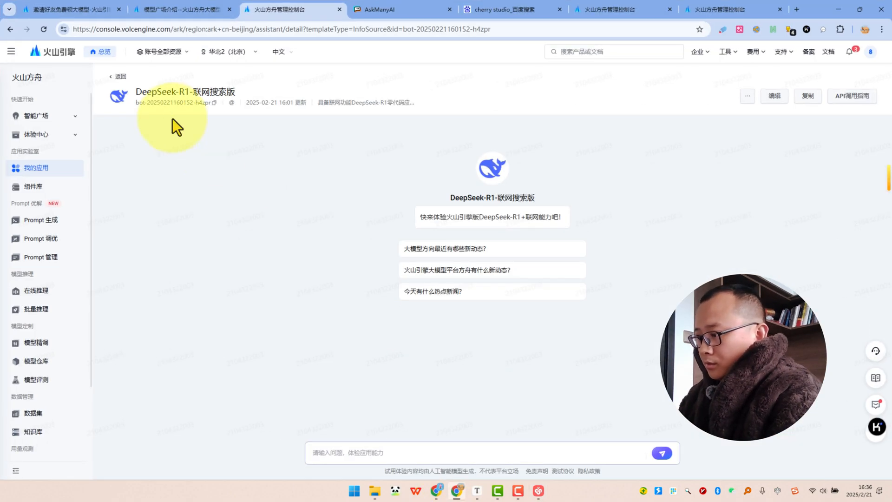
drag(135, 92, 235, 92)
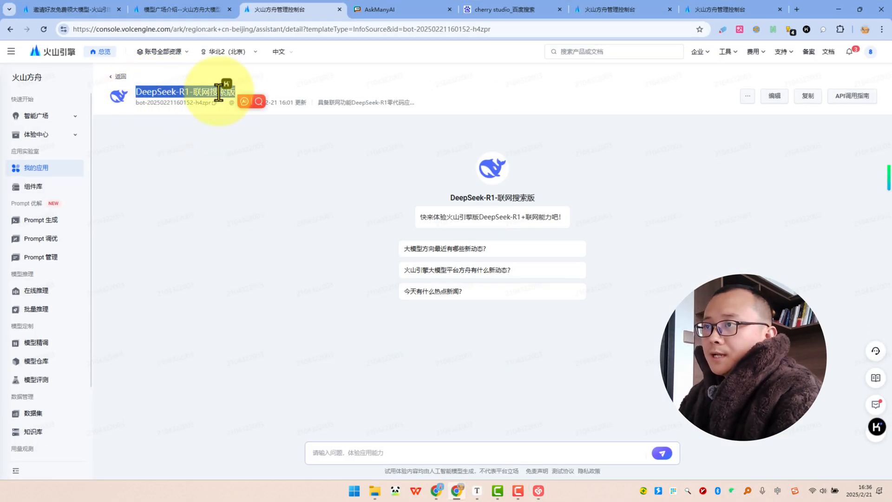
right_click(218, 92)
click(237, 104)
click(838, 8)
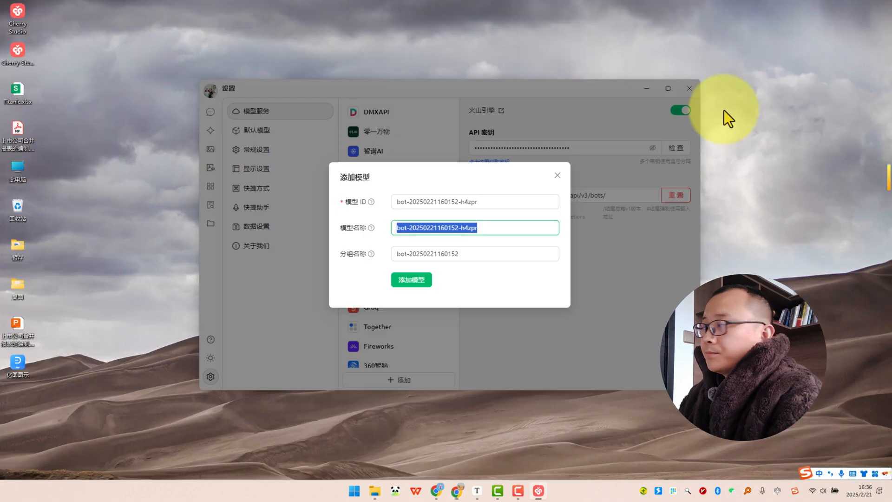
key(ctrl+v)
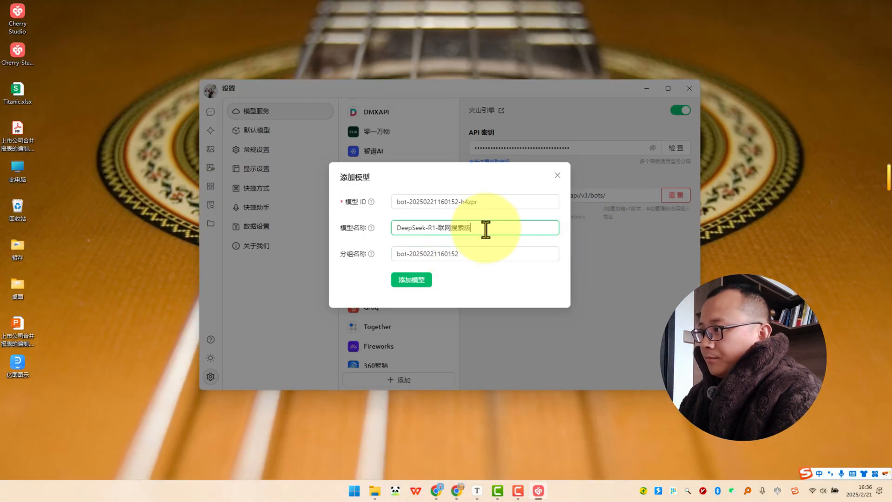
click(483, 254)
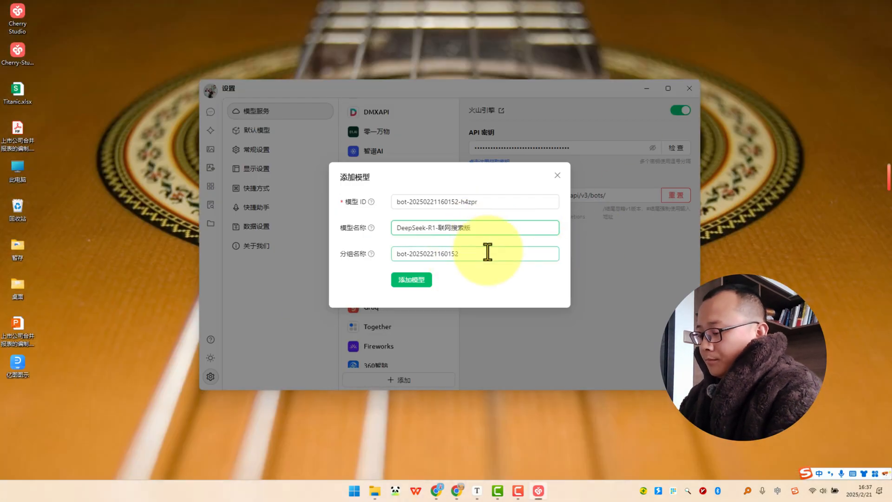
click(409, 281)
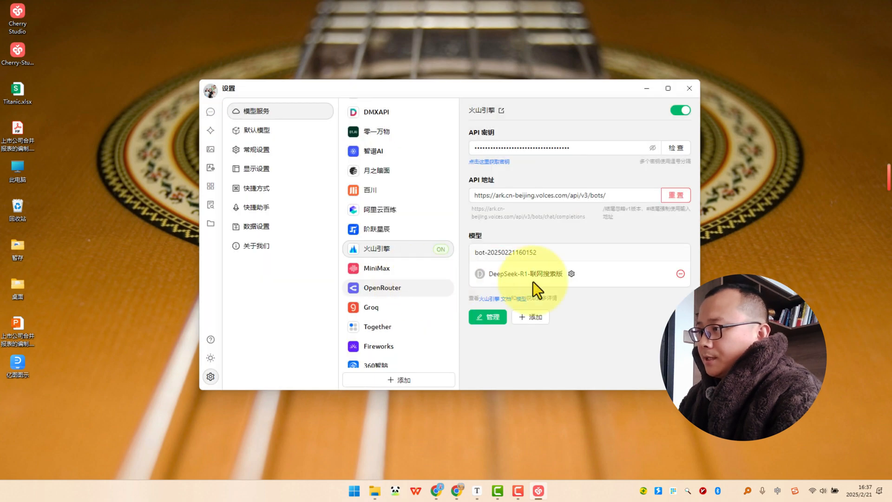
Check the 火山引擎 API connection with DeepSeek-R1-联网搜索版 and choose that model for the default assistant's chat.
click(676, 153)
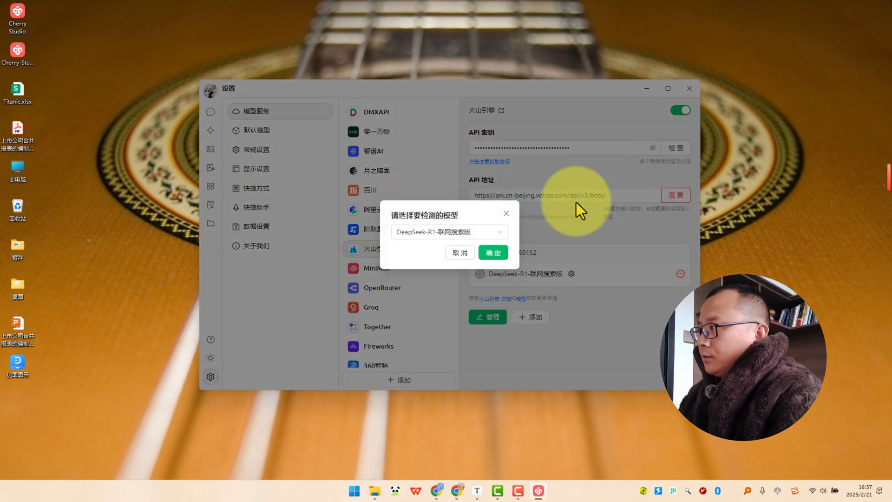
click(492, 251)
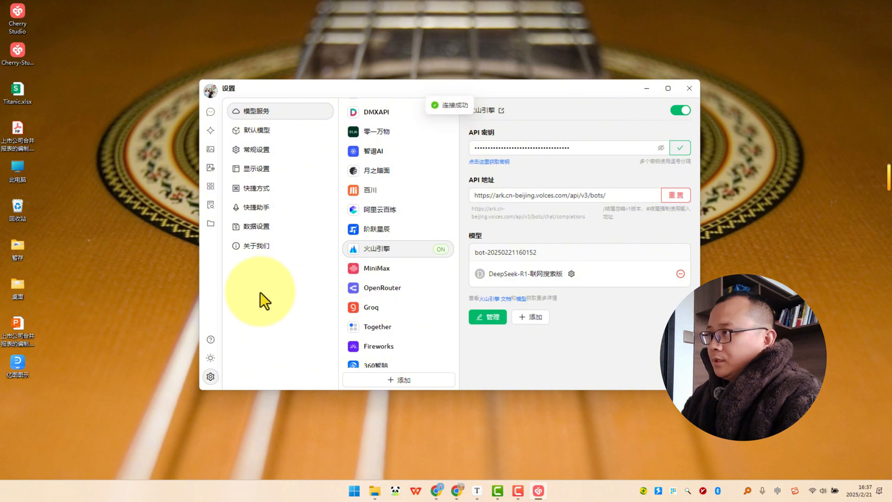
click(211, 111)
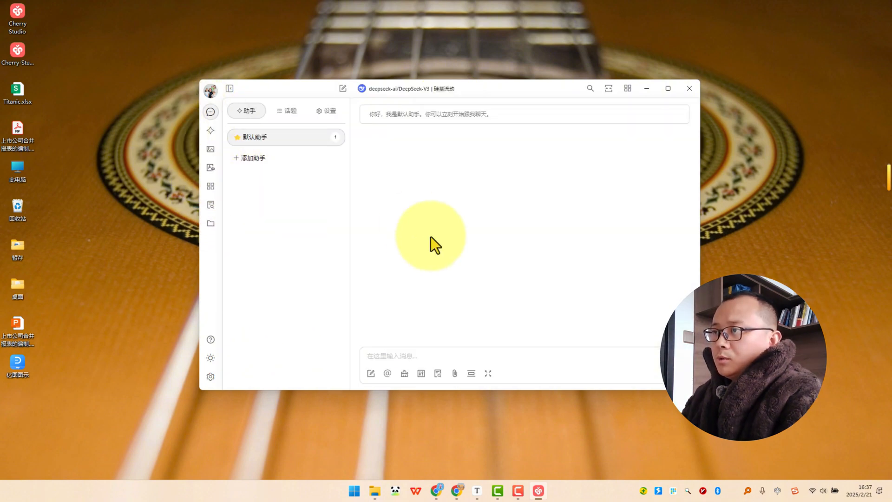
click(421, 89)
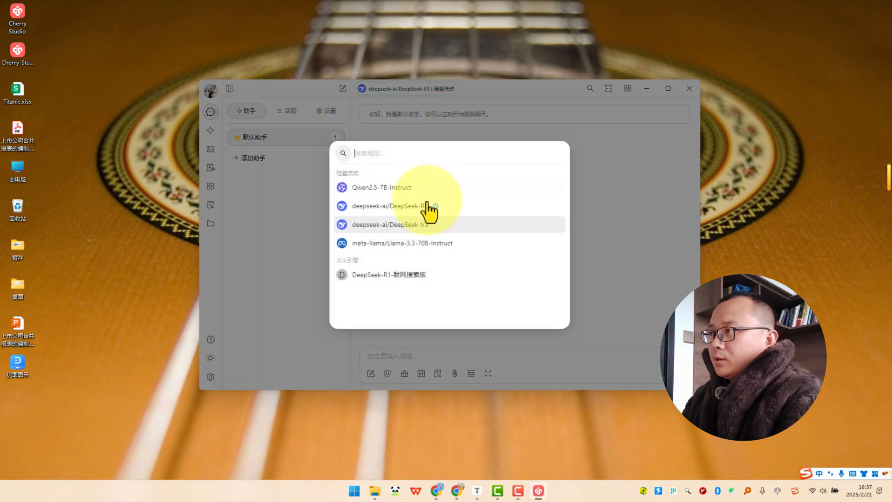
click(405, 280)
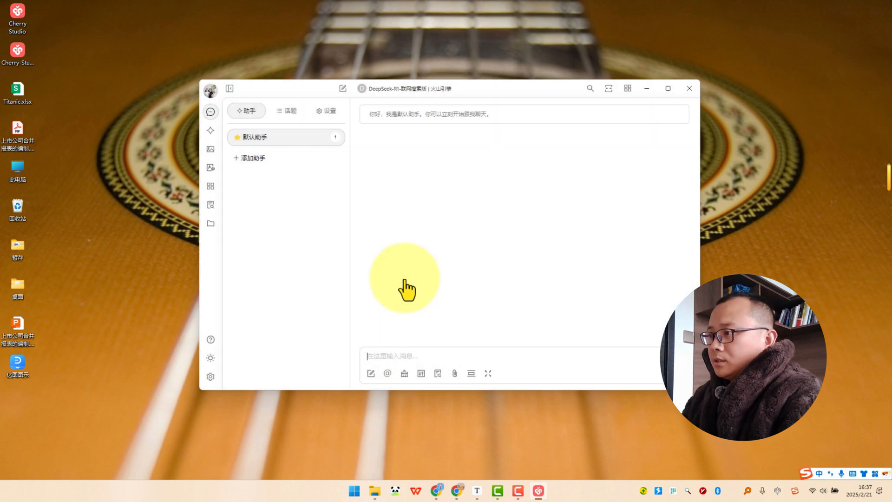
Ask the default assistant "你好，今天的日期是？".
click(401, 355)
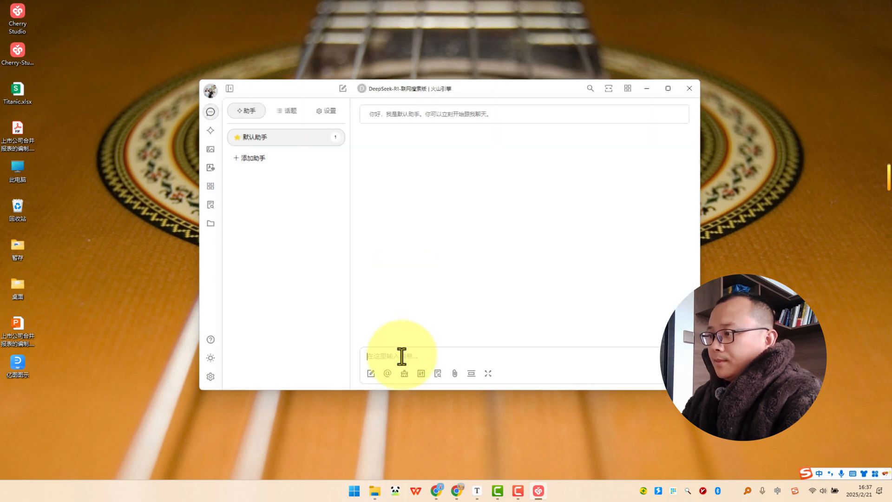
text(你好，)
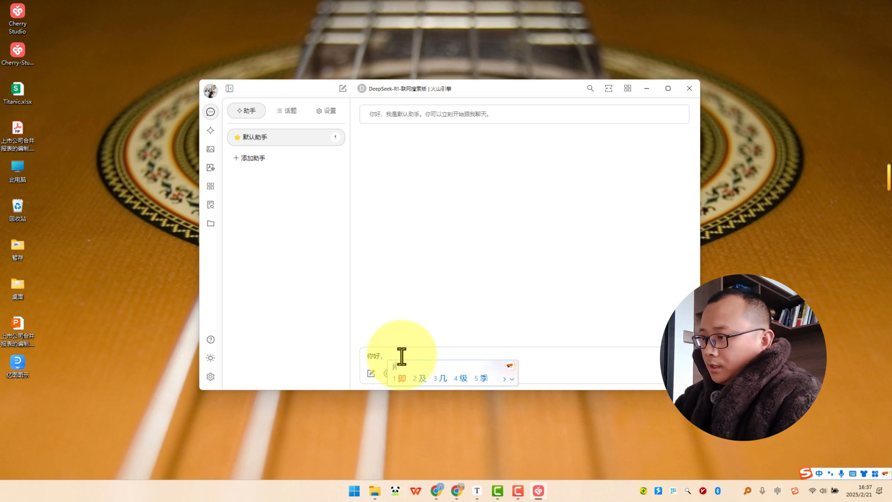
text(今天的)
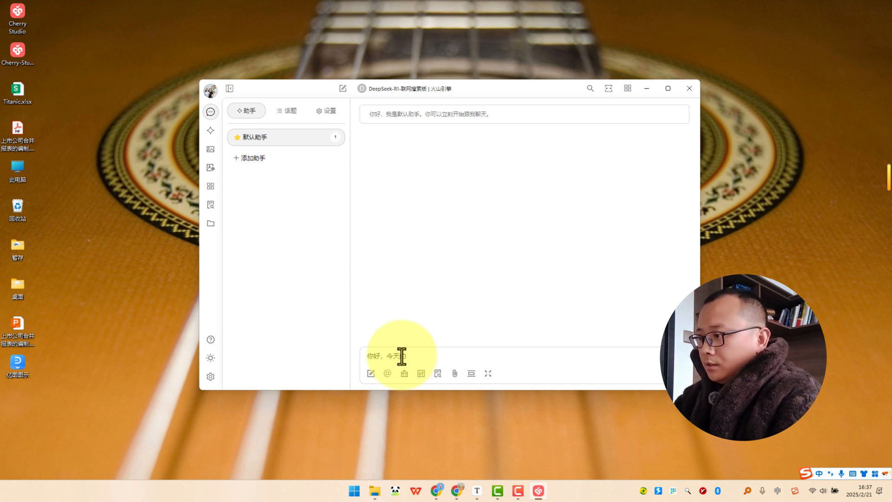
text(riqi)
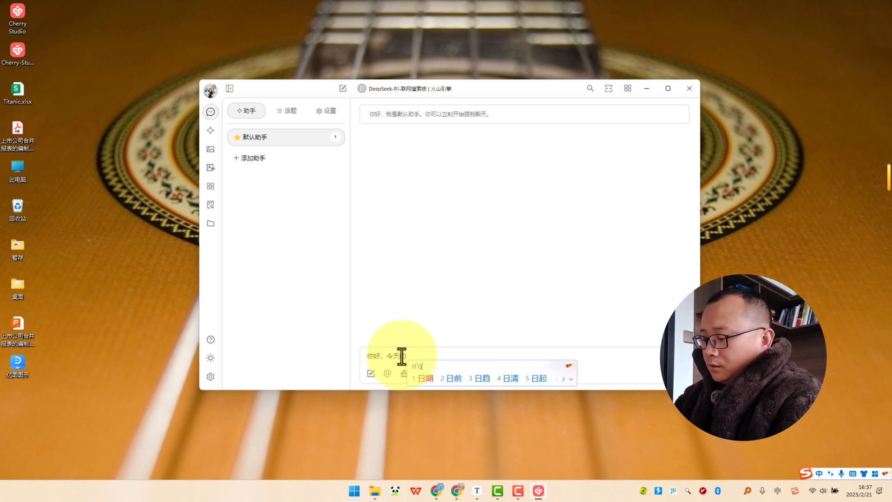
text(日期是)
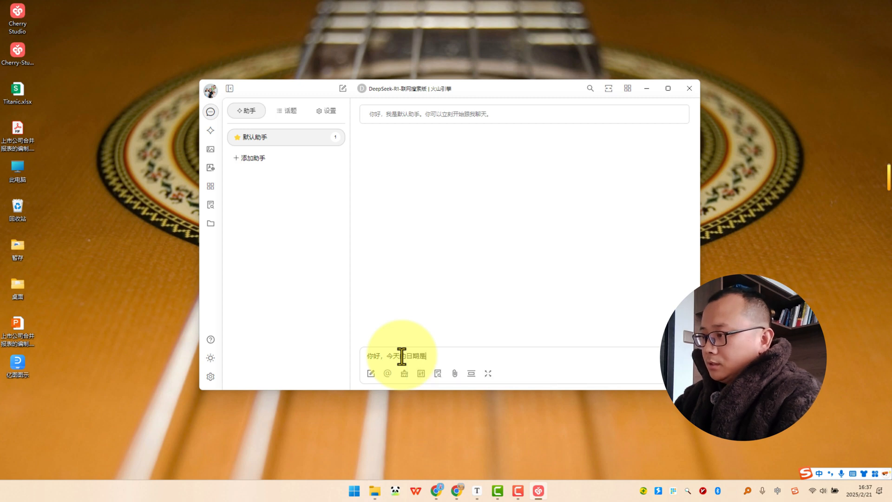
text(？)
key(Return)
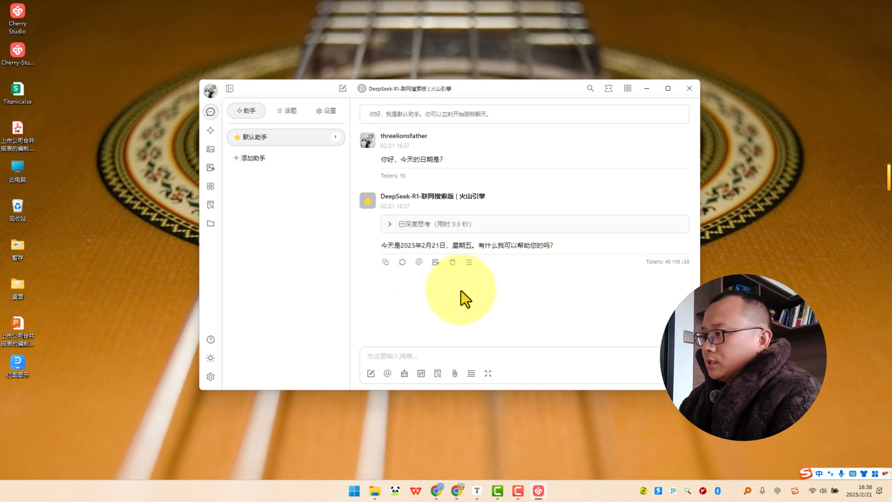
Ask the assistant "你能帮我搜下成龙的新闻吗？" and look through its answer.
click(410, 356)
text(你能)
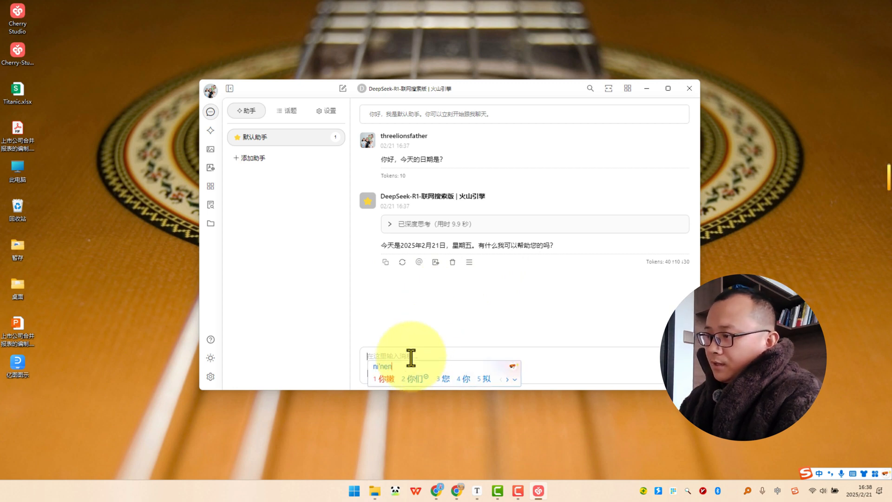
text(帮我搜下)
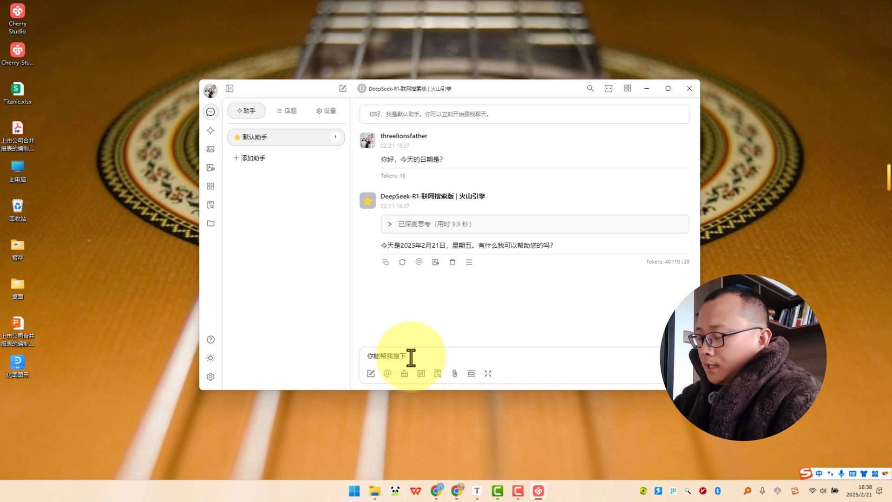
text(卧龙的)
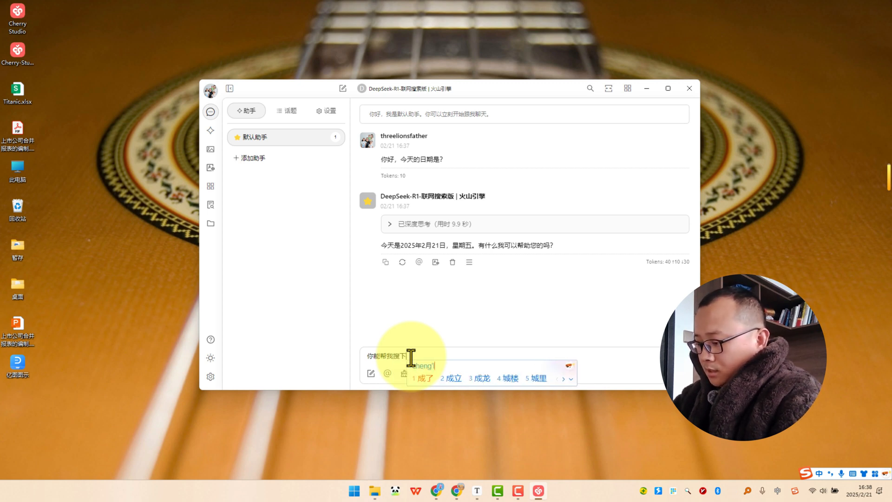
text(新闻)
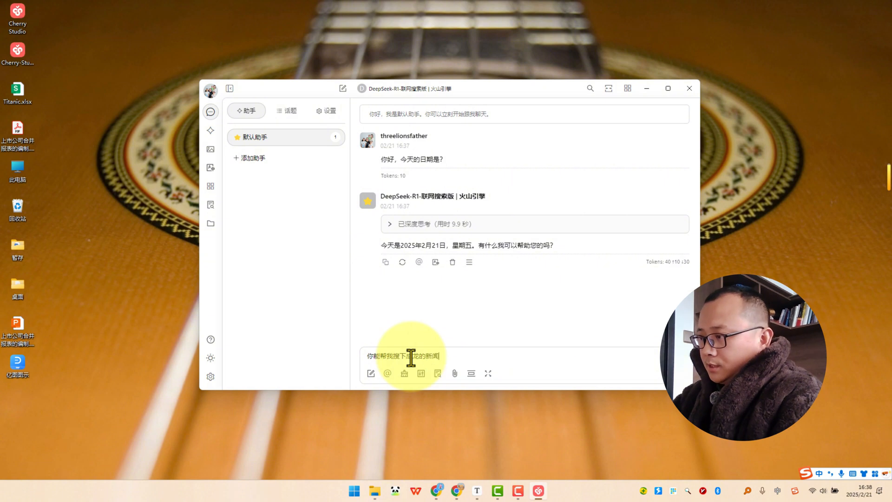
text(吗？)
key(Return)
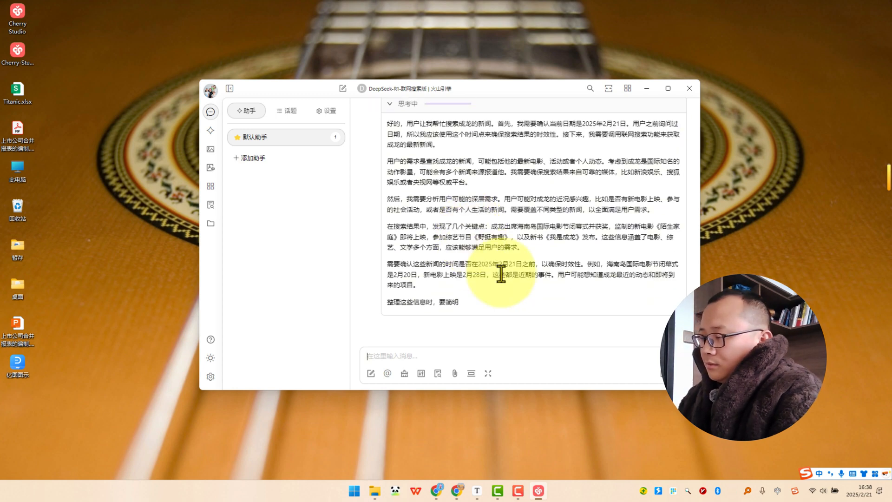
scroll(441, 257, up, 15)
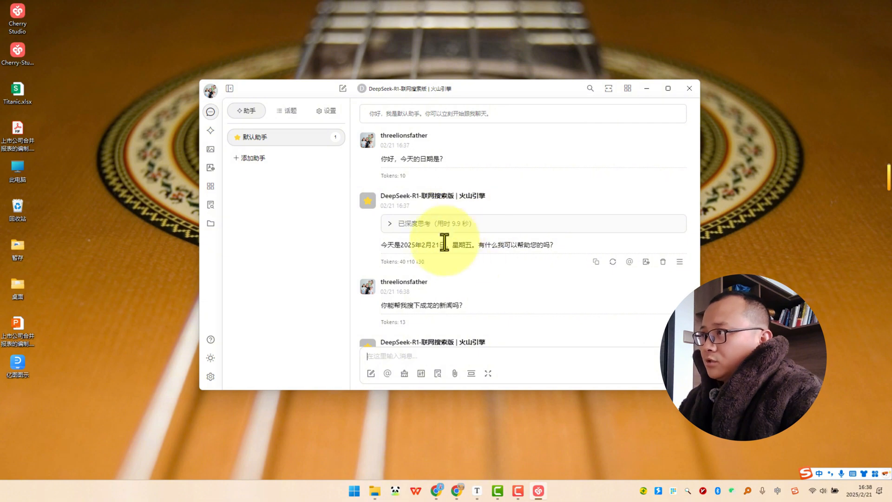
scroll(453, 249, down, 5)
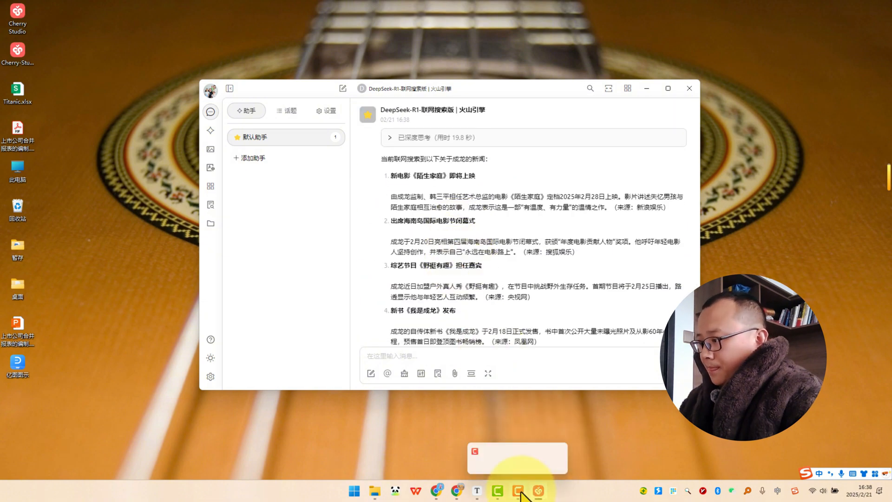
Switch to the Volcengine Ark console in the browser and view the custom inference endpoints on the 在线推理 page.
click(456, 491)
click(43, 294)
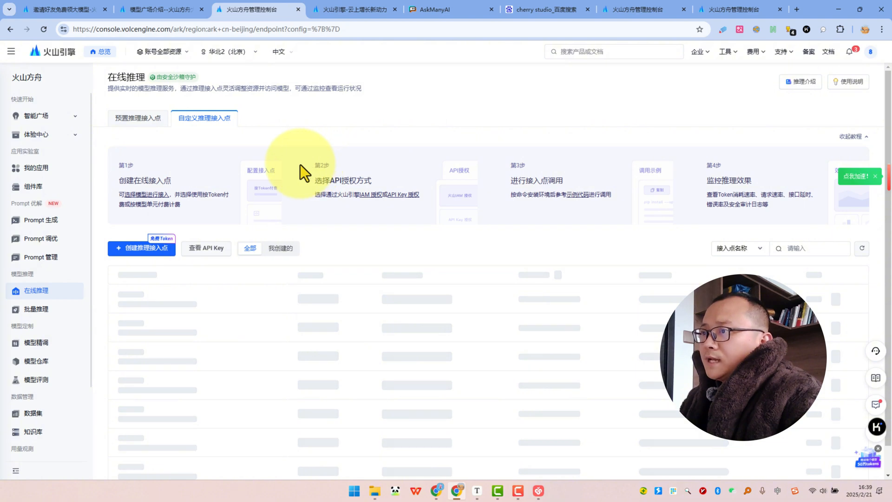
Switch to AskManyAI and select DeepSeek-R1联网版 and DeepSeek-R1满血版 in addition to Kimi.
click(432, 9)
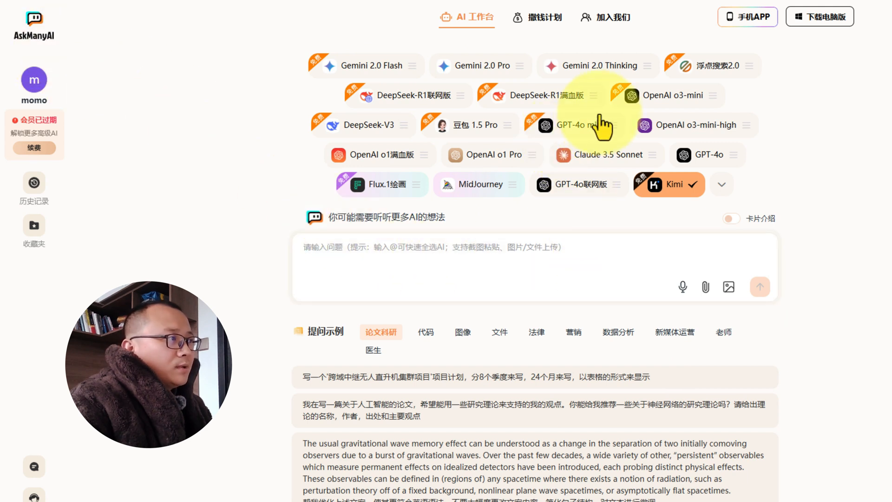
click(432, 97)
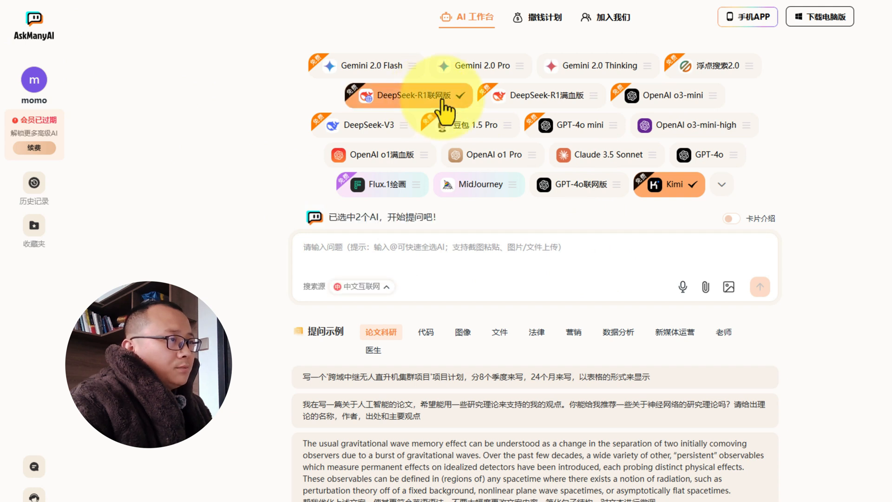
click(564, 102)
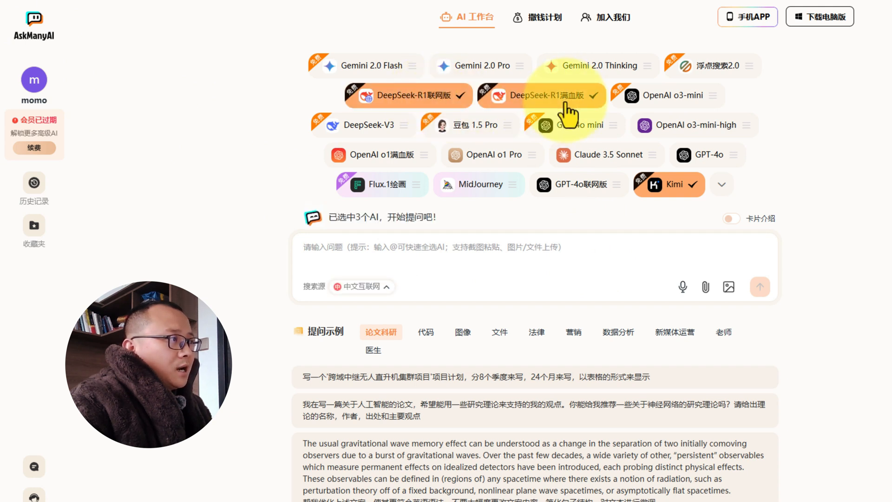
Deselect Kimi and add Gemini 2.0 Flash and GPT-4o mini to the selected AI models.
click(659, 188)
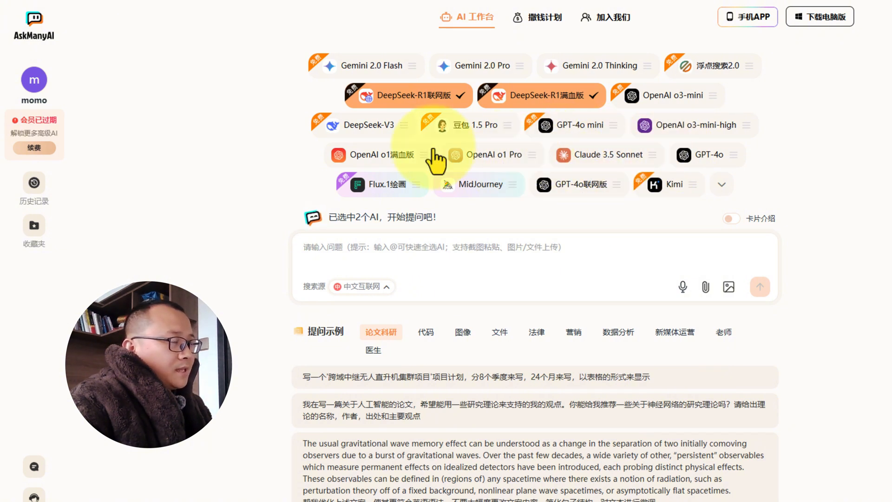
click(374, 67)
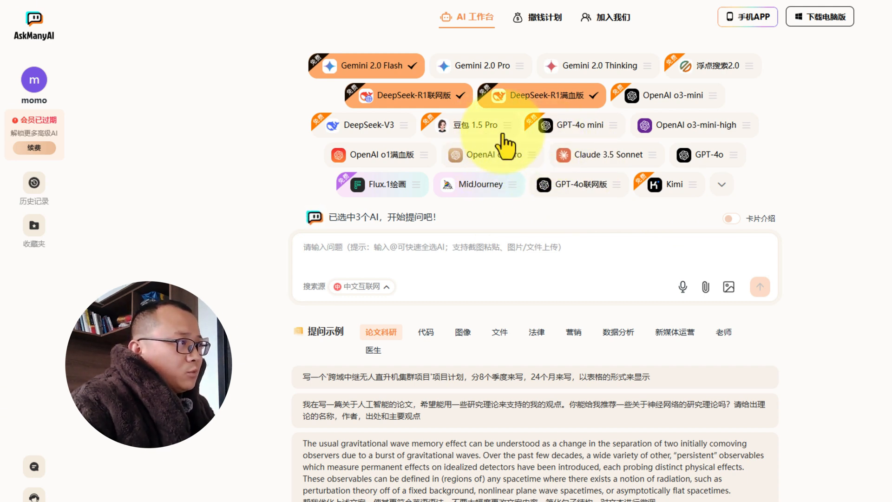
click(576, 130)
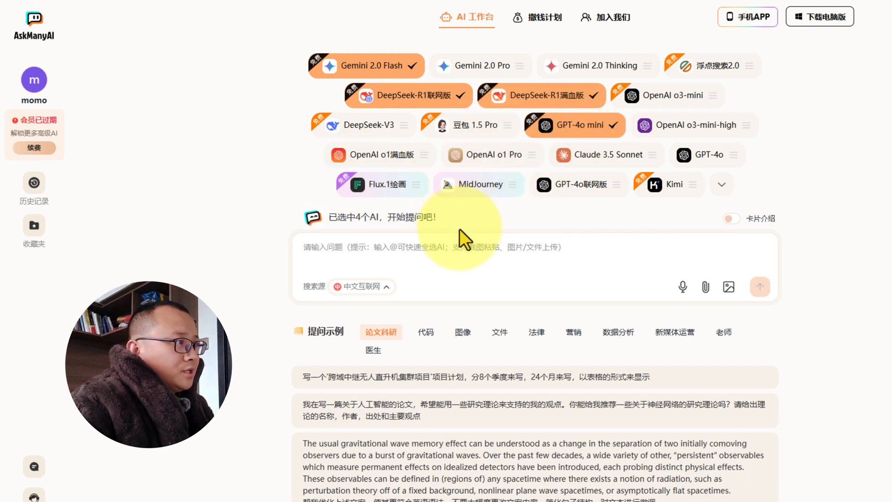
Ask the selected models "你好，用最简单的回复告诉我，大模型蒸馏是什么意思？".
click(426, 257)
text(你好，用最简单de)
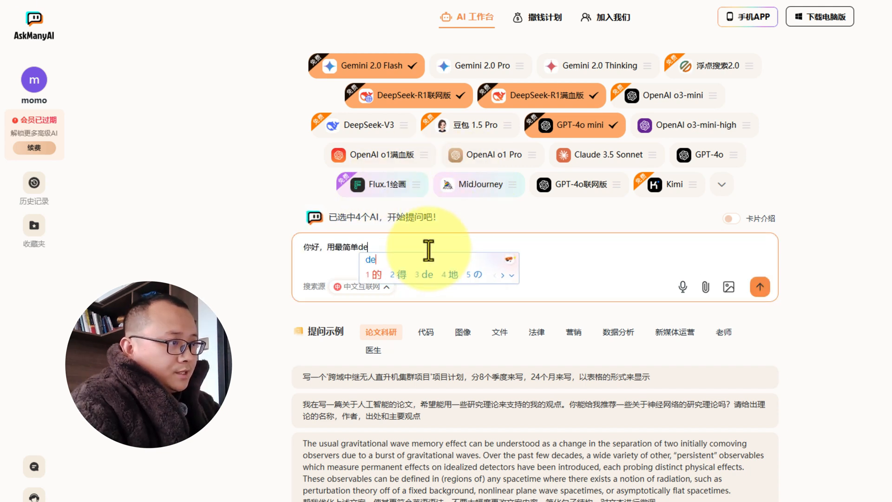
key(space)
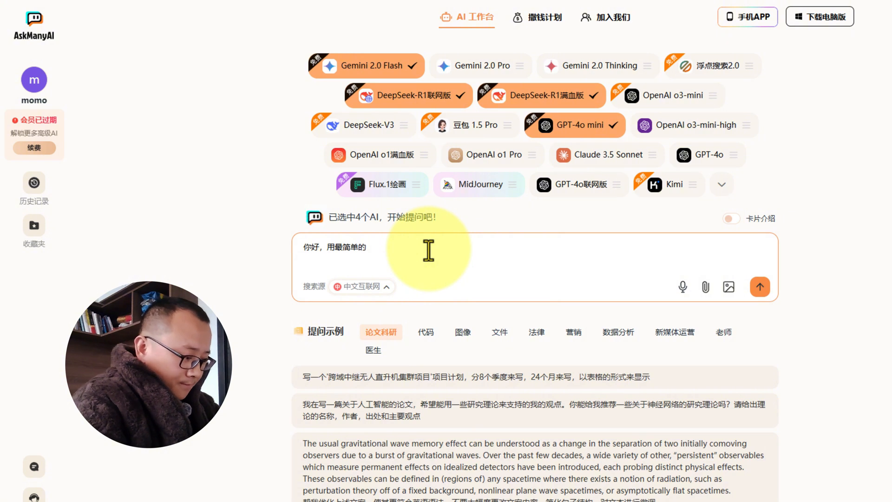
text(huifu)
key(space)
text(gaops)
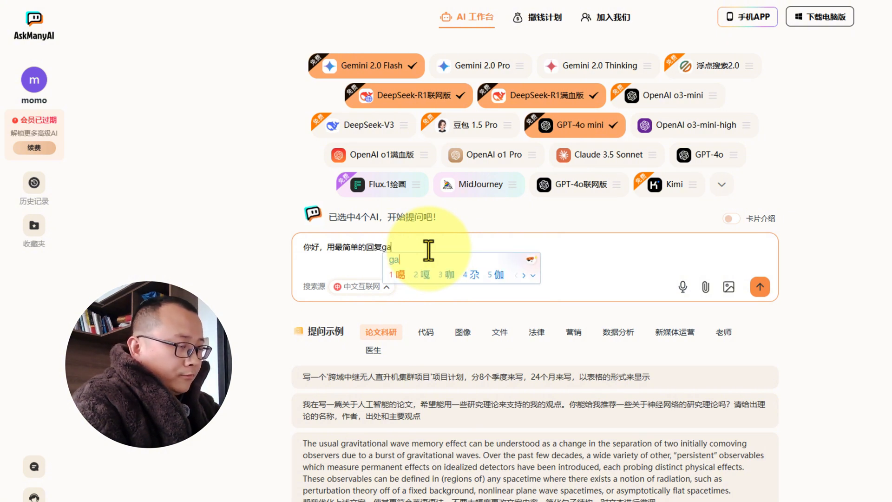
key(BackSpace)
key(BackSpace)
text(suwo)
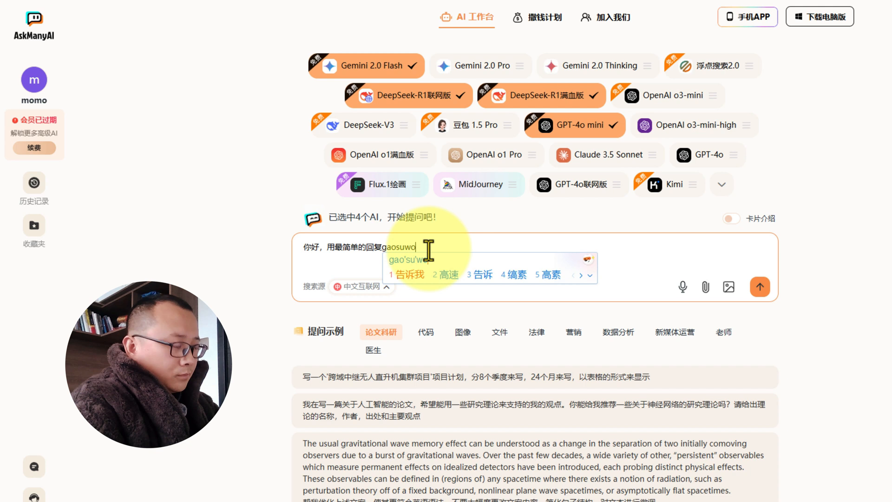
key(space)
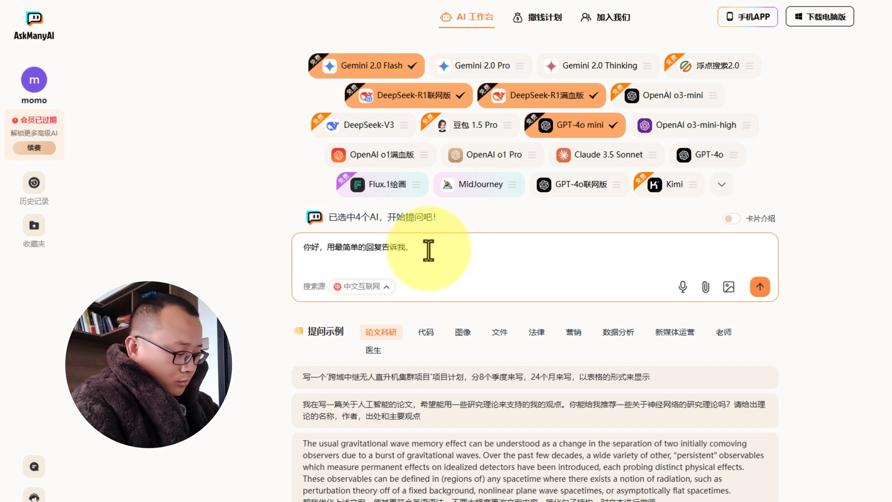
text(，damoxing)
key(space)
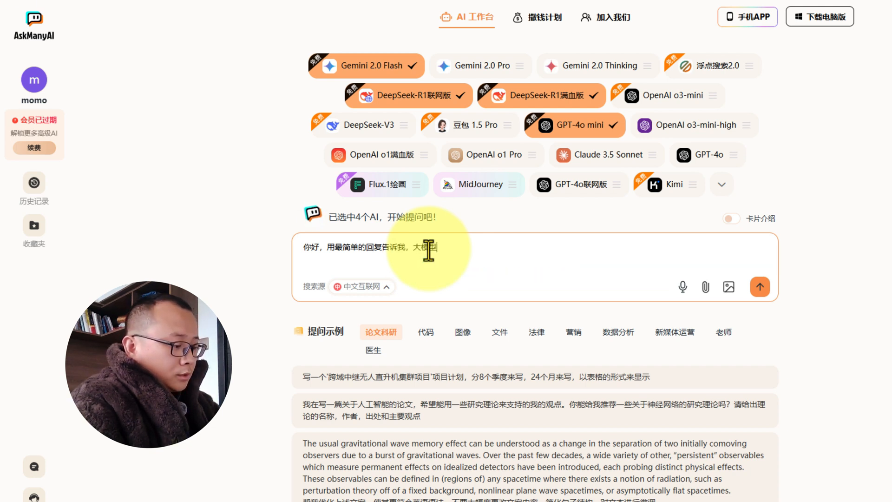
text(zhengliu)
key(space)
text(shi)
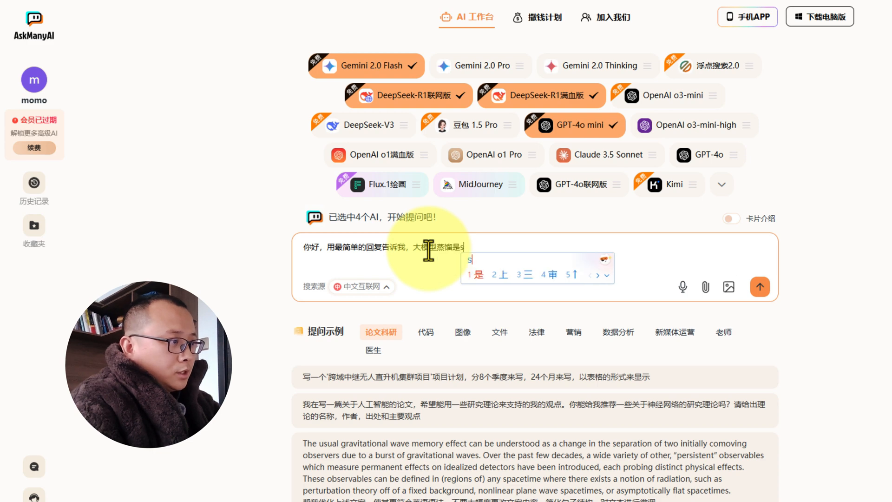
key(space)
text(shenmeys)
key(space)
text(？)
key(Return)
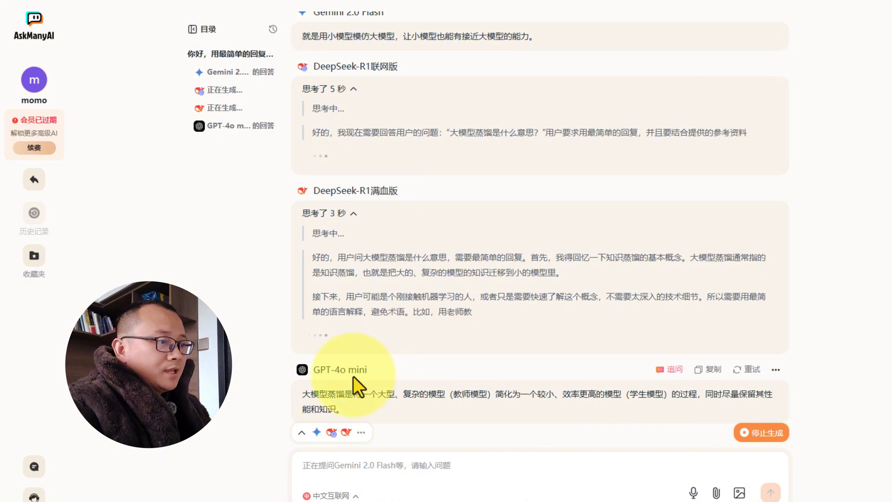
Compare the answers of the four models and examine the thinking process of DeepSeek-R1联网版.
scroll(394, 372, down, 1)
scroll(413, 359, up, 2)
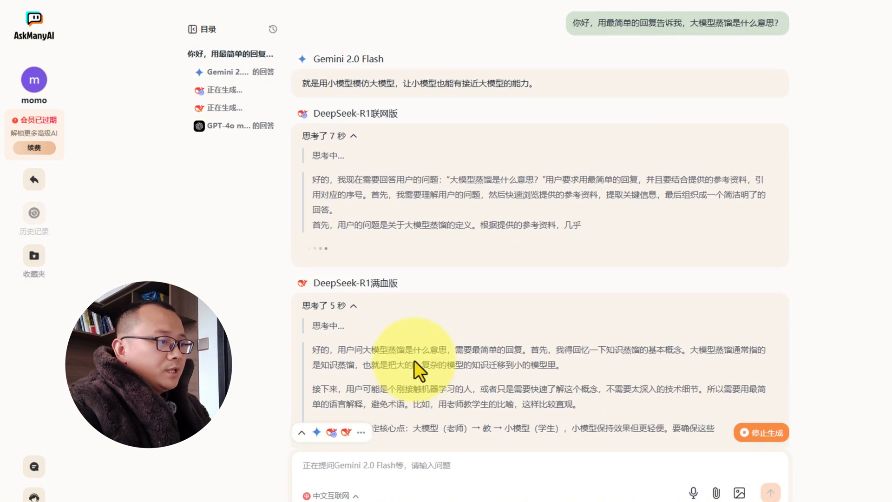
click(353, 137)
click(358, 137)
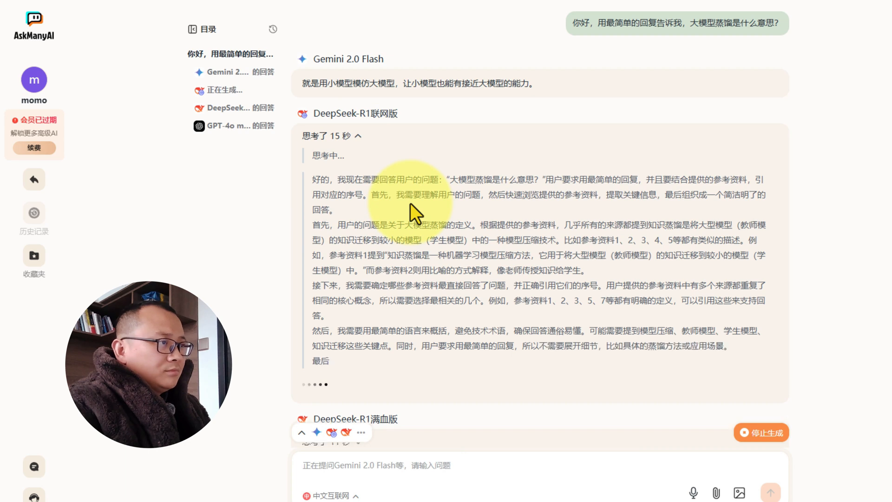
scroll(411, 203, down, 3)
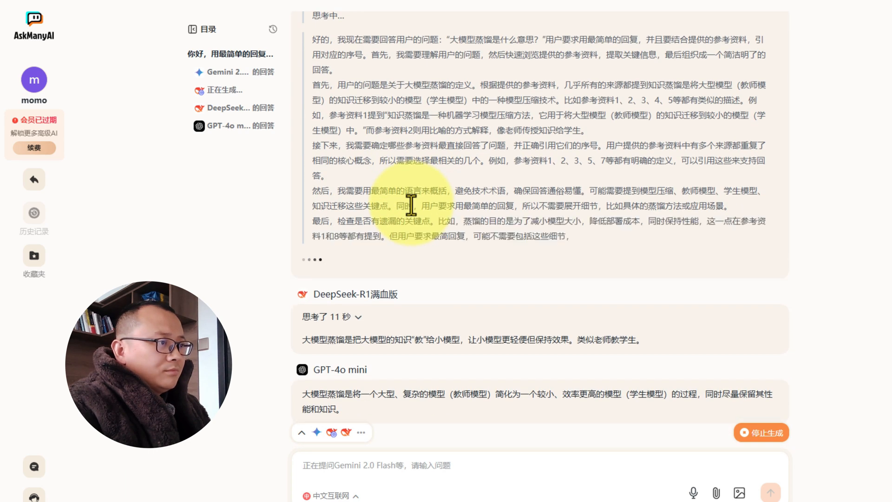
scroll(410, 208, up, 3)
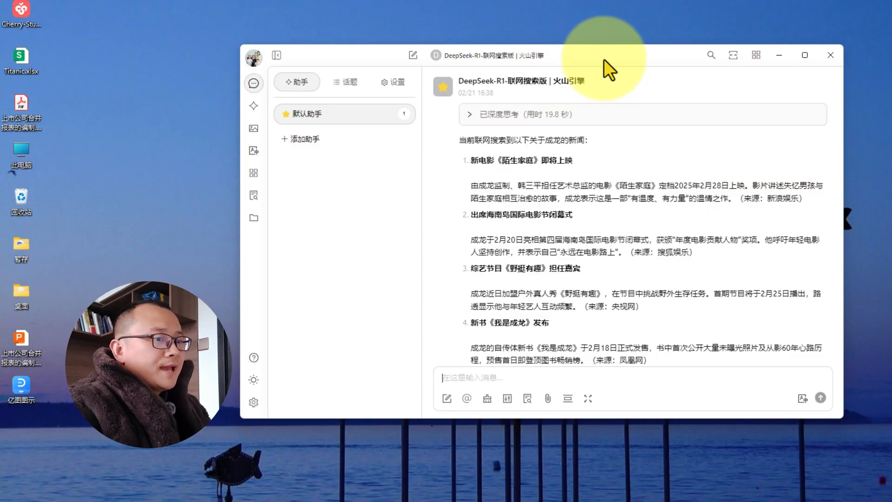
Switch back to Cherry Studio and reposition its window on the desktop.
drag(604, 58, 638, 57)
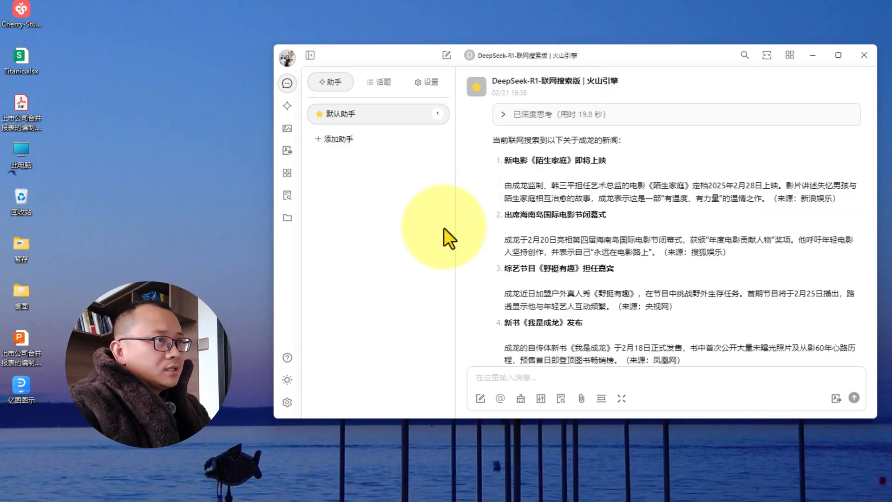